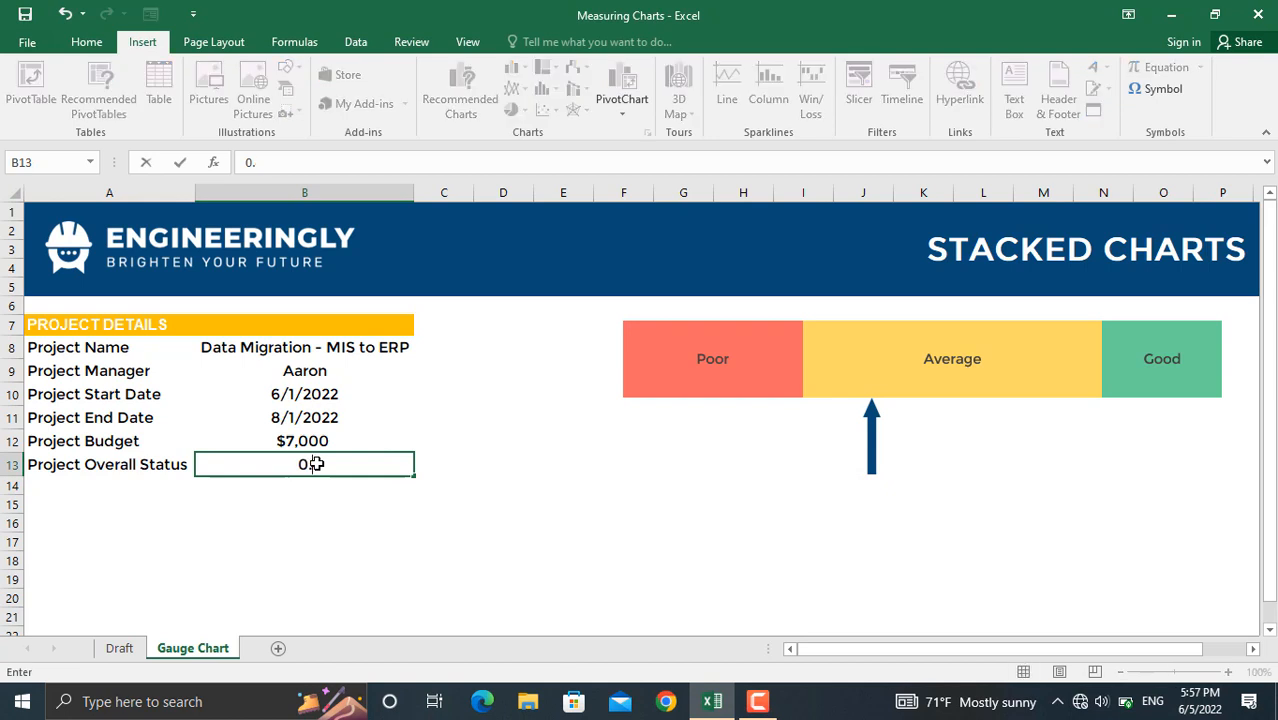
Set the Project Overall Status to 0.9 in the project details
key("Return")
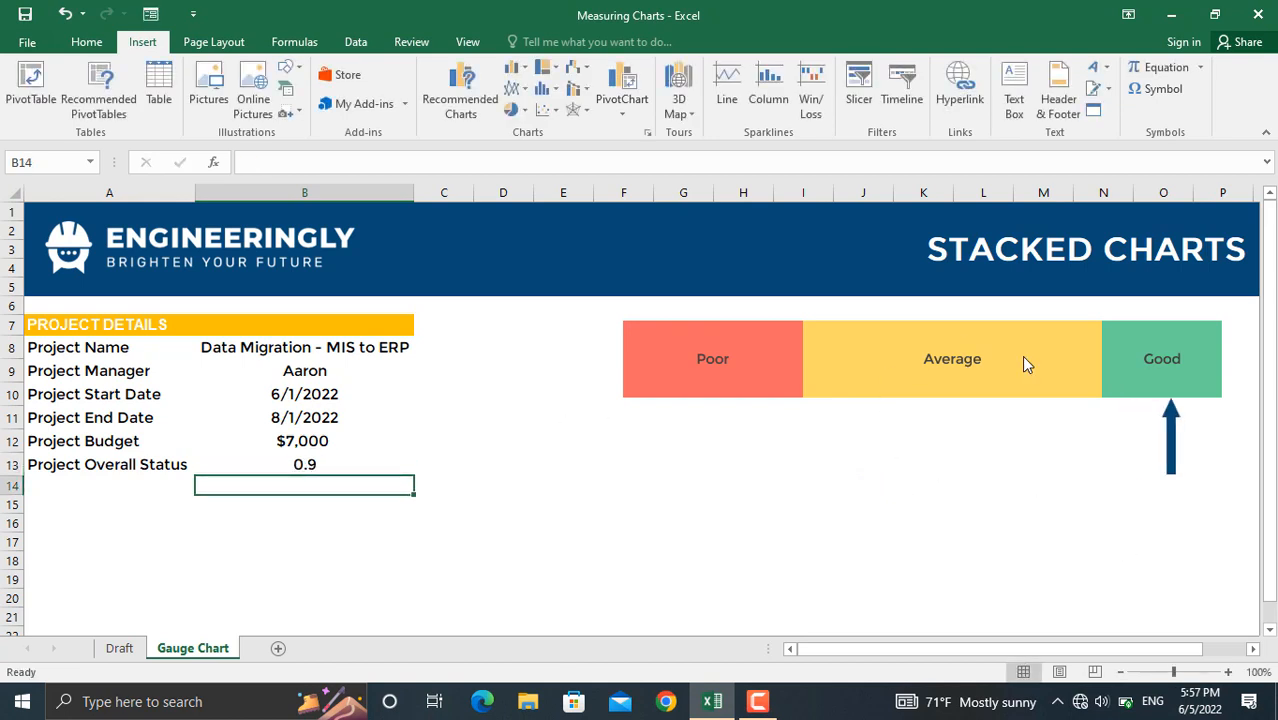
mouse_move(1172, 437)
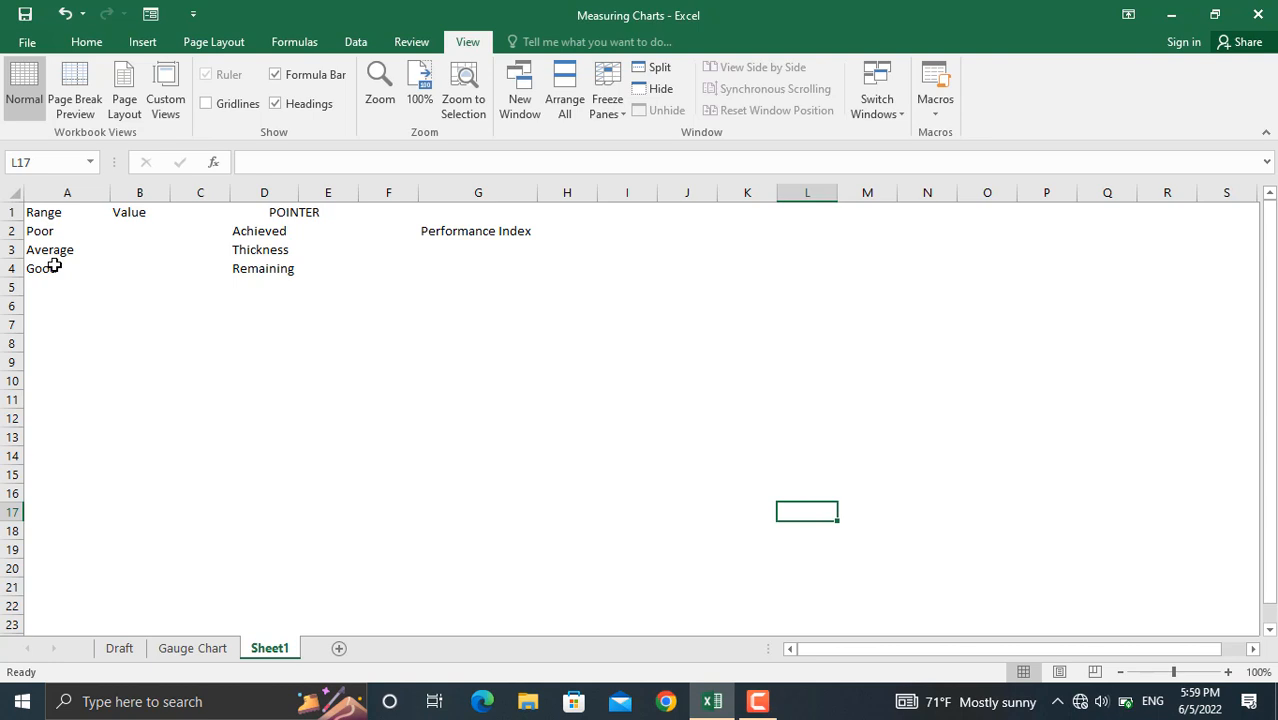
On Sheet1, enter the range values 30 for Poor, 50 for Average and 20 for Good
left_click(214, 650)
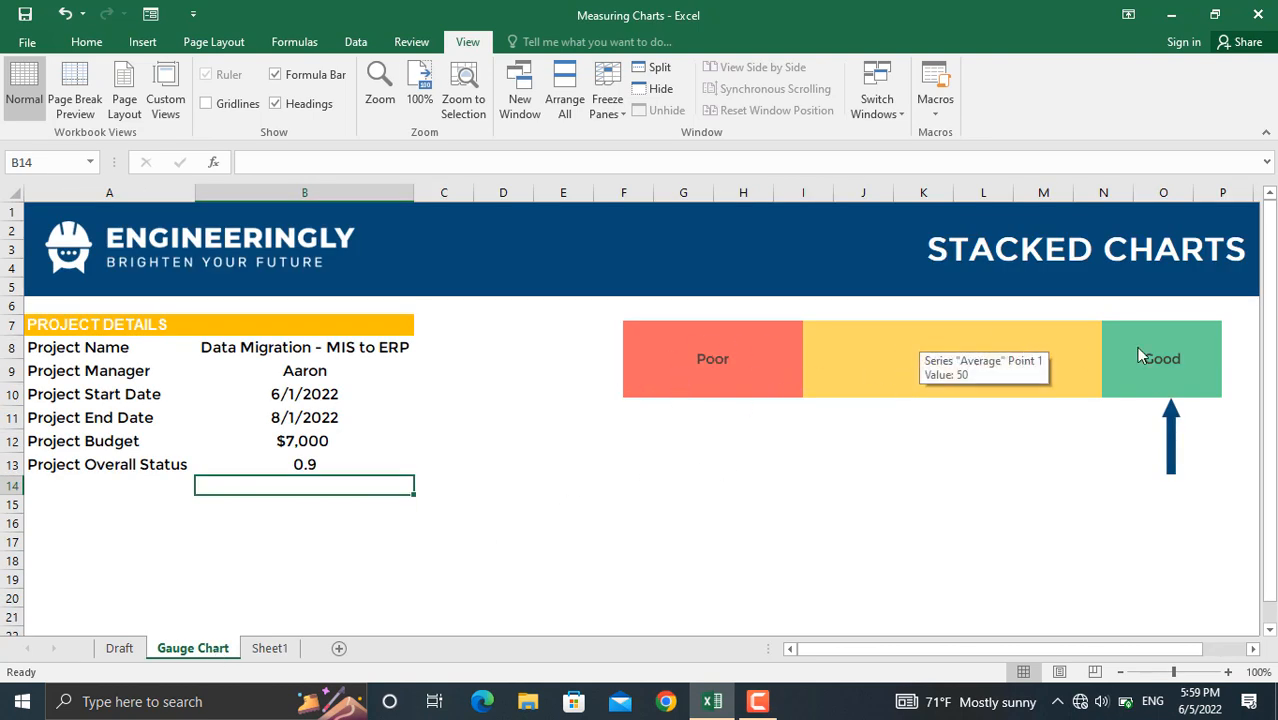
left_click(269, 650)
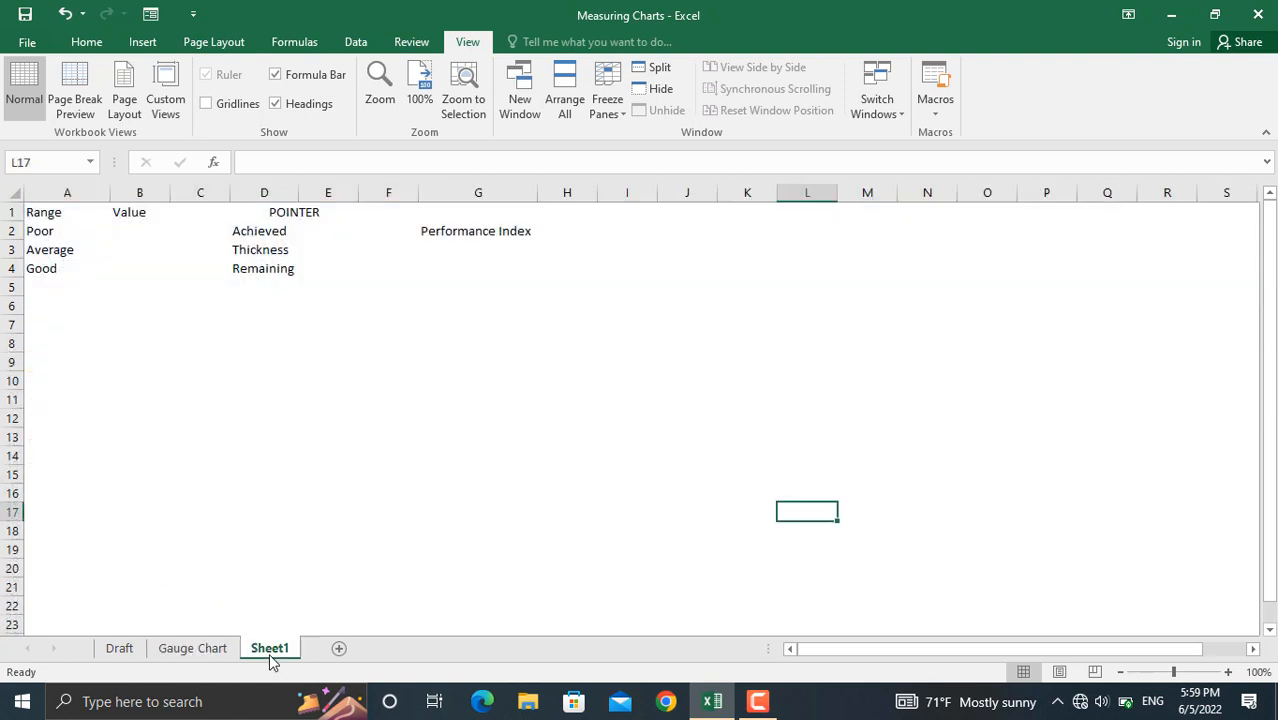
left_click(138, 229)
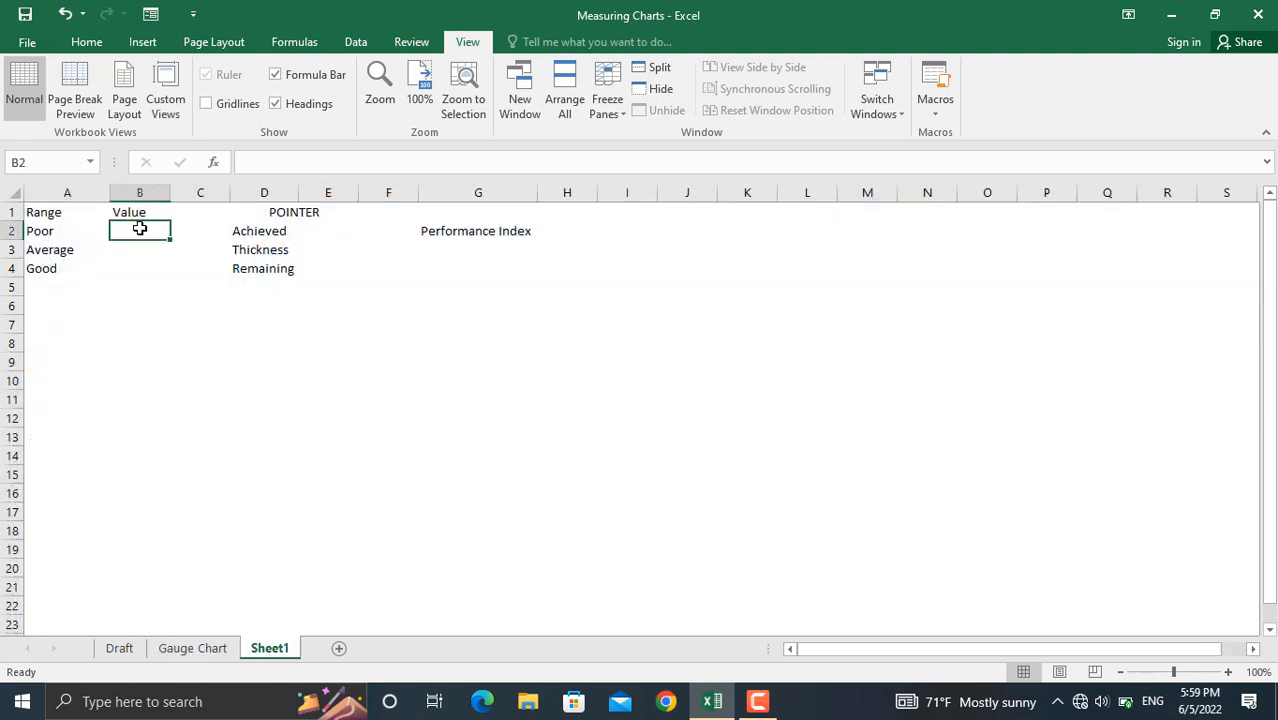
type("30")
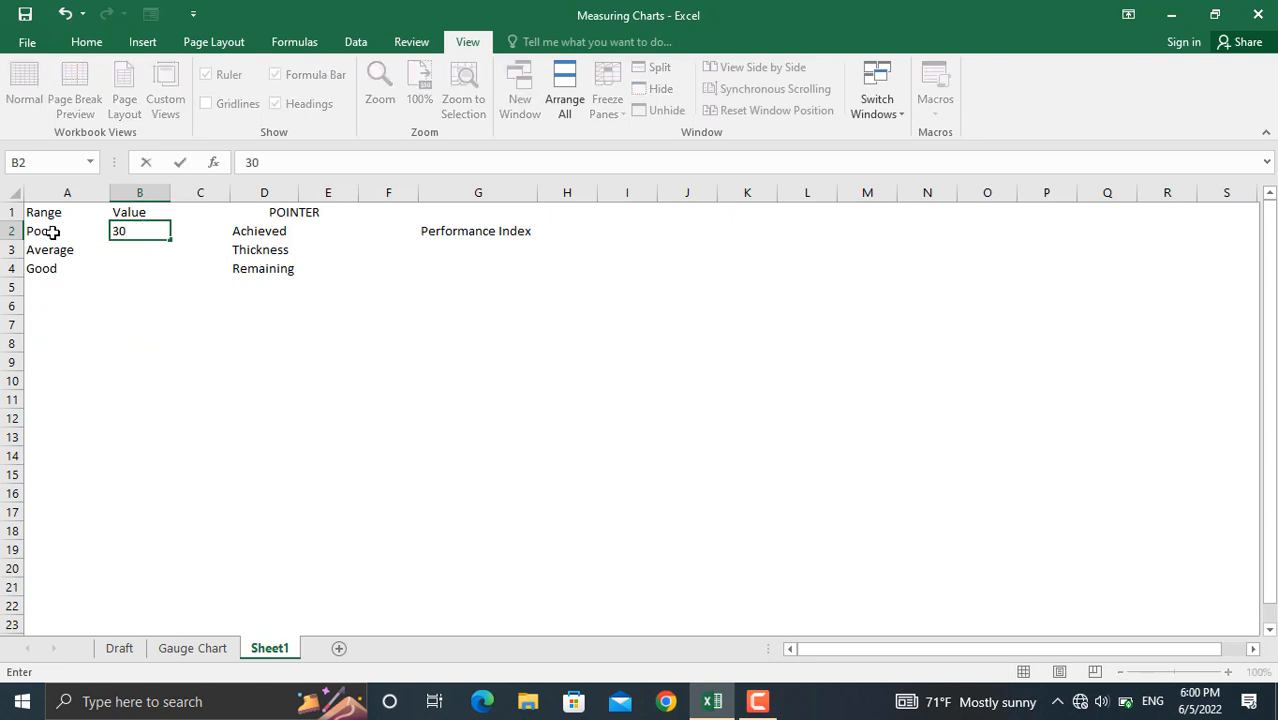
left_click(117, 247)
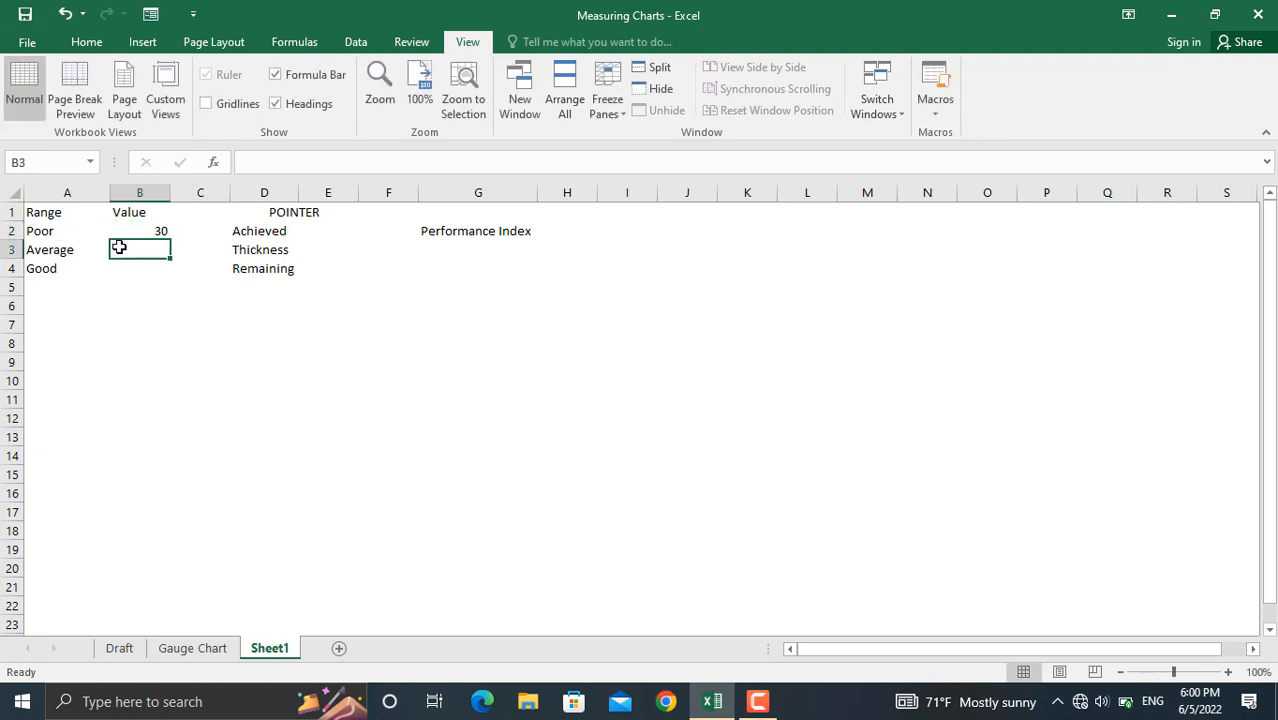
type("50")
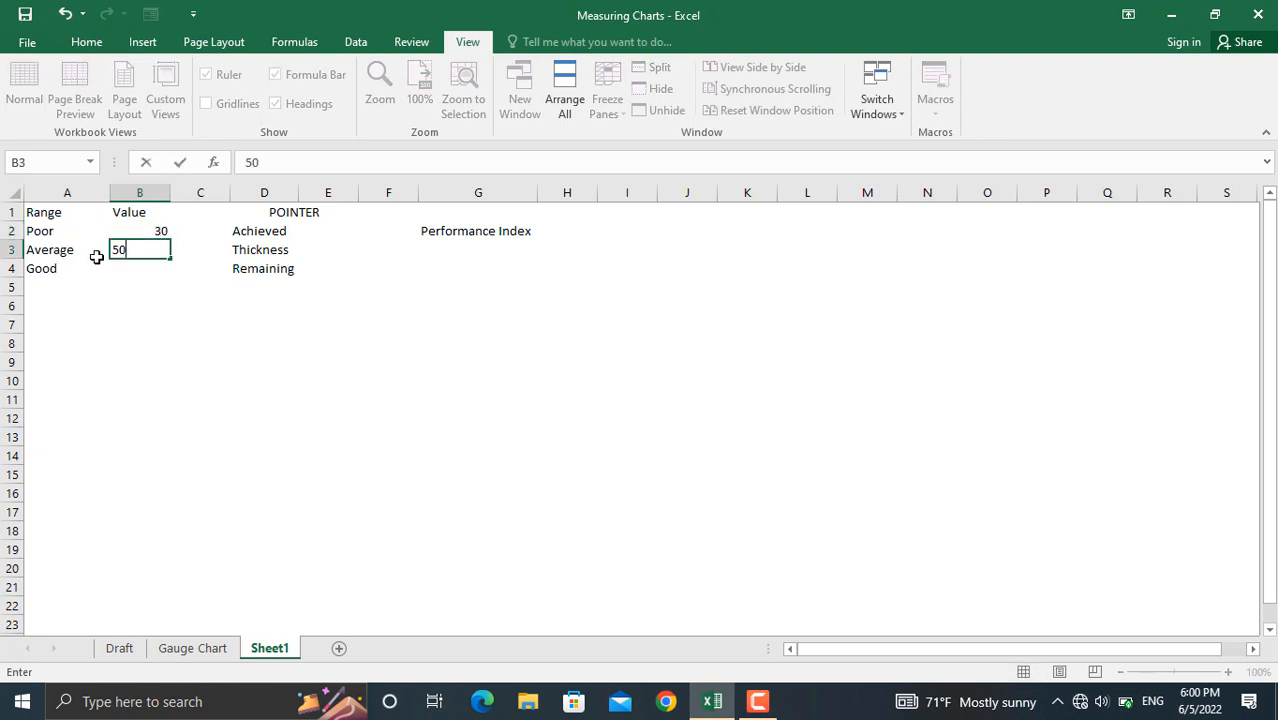
left_click(130, 268)
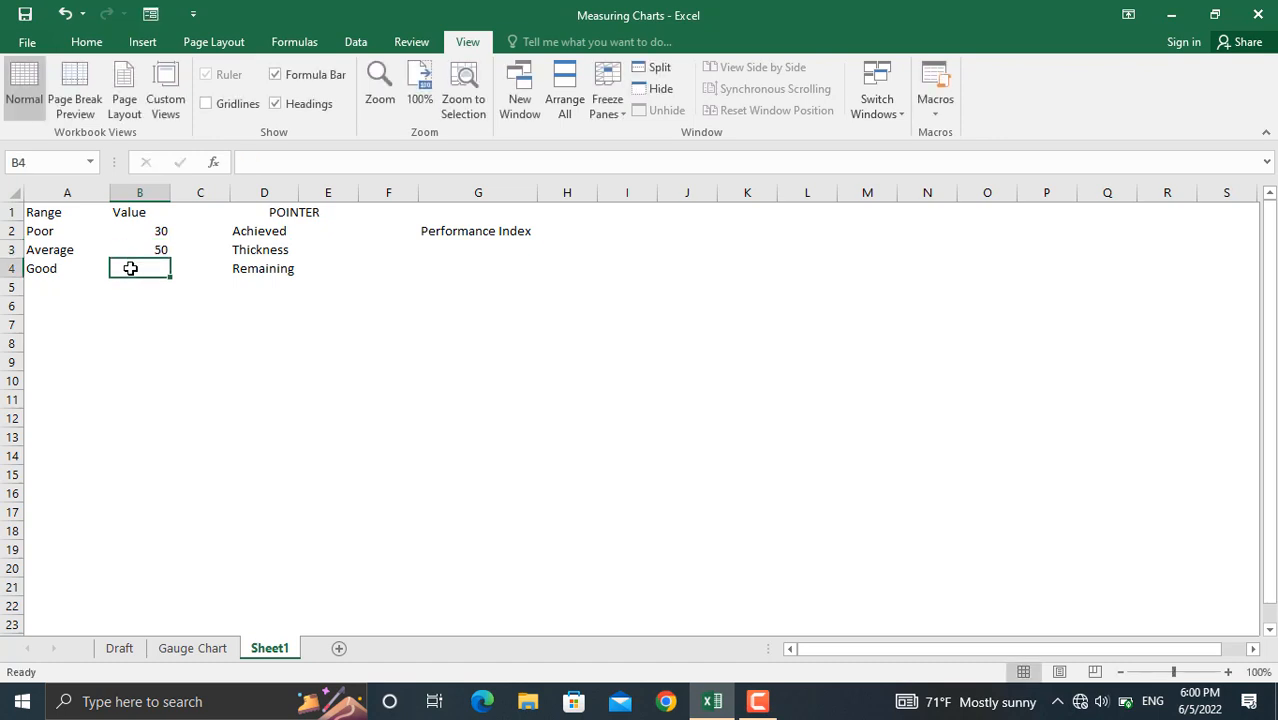
type("20")
left_click(156, 308)
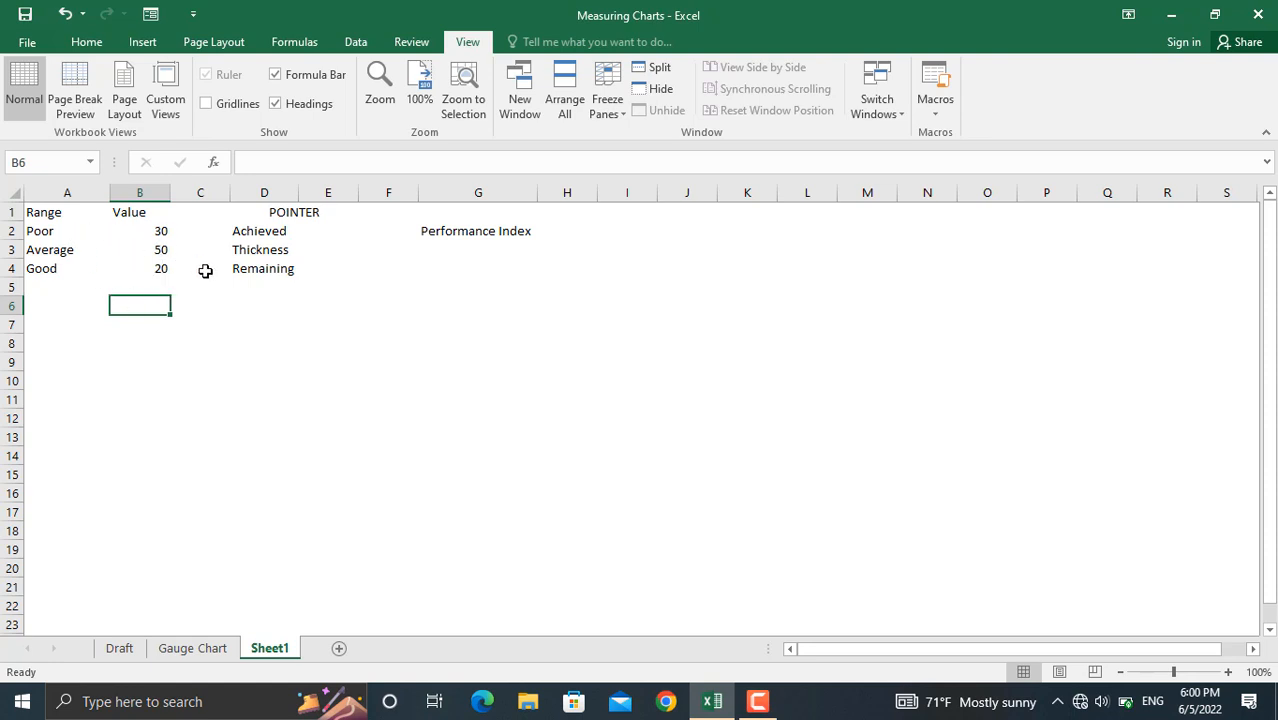
left_click(162, 270)
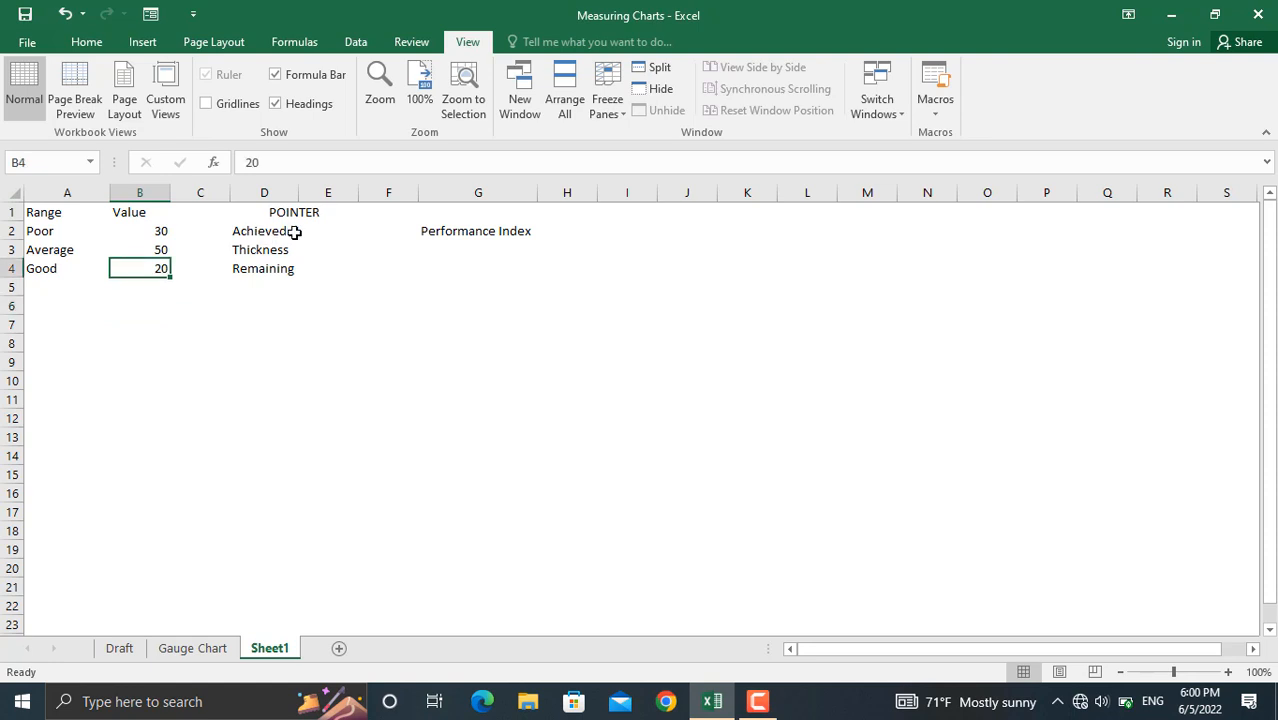
Calculate the pointer's Achieved value in E2 with the formula =H2*100
left_click(315, 233)
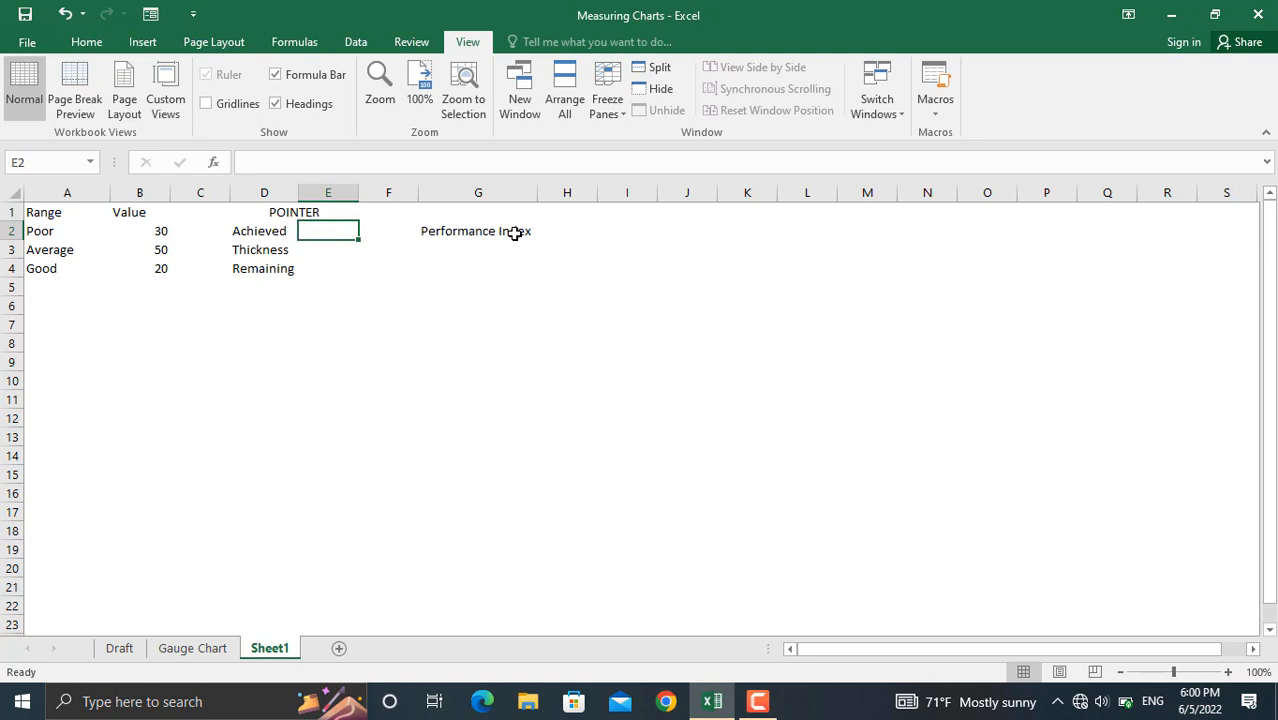
left_click(552, 231)
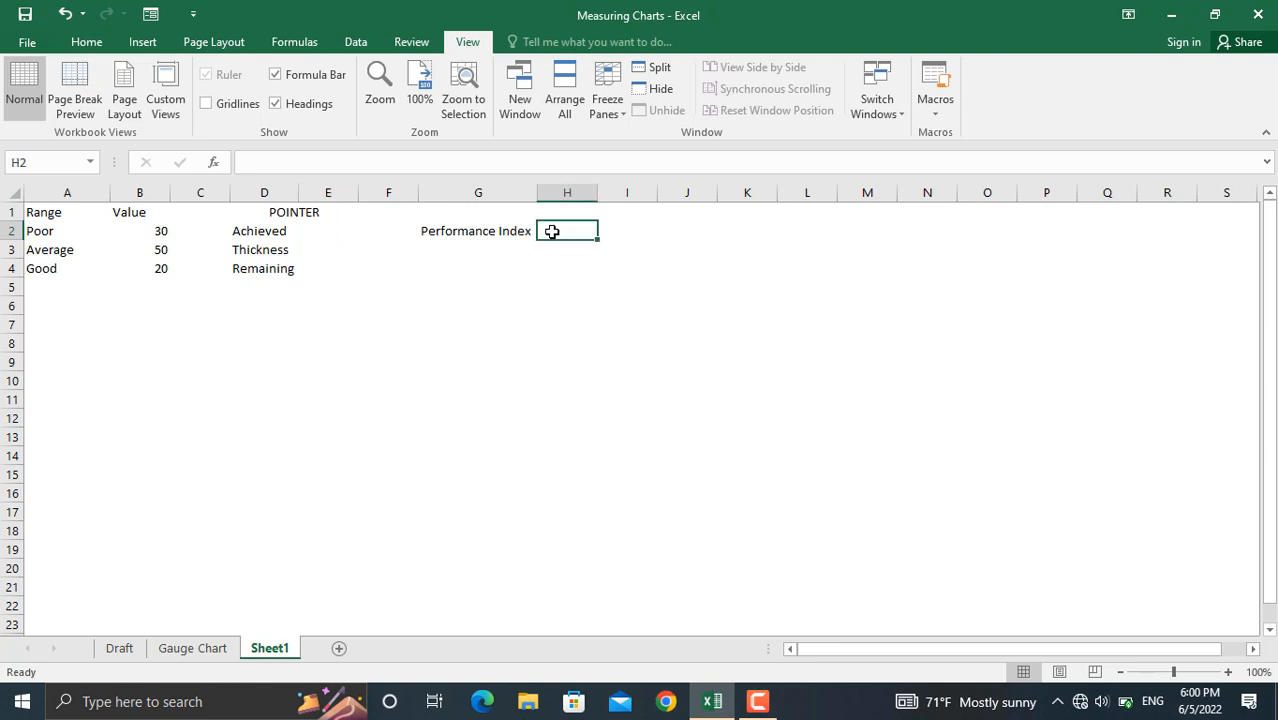
left_click(312, 231)
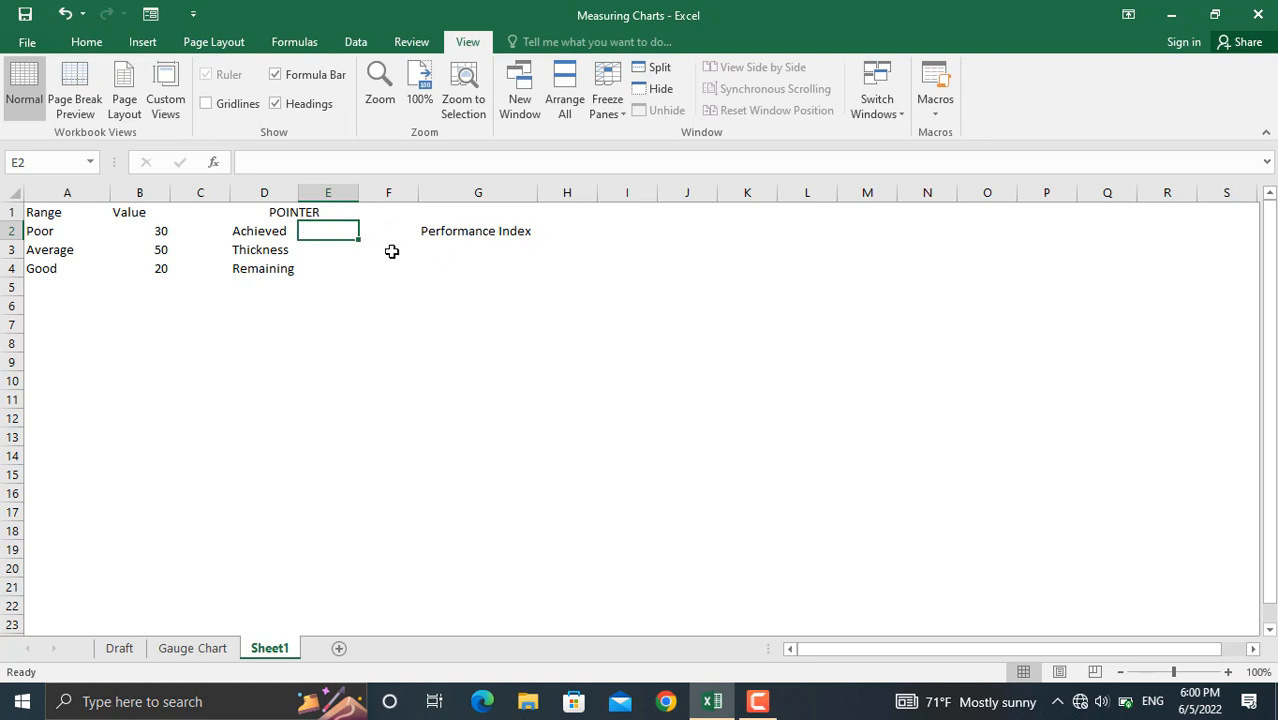
type("=")
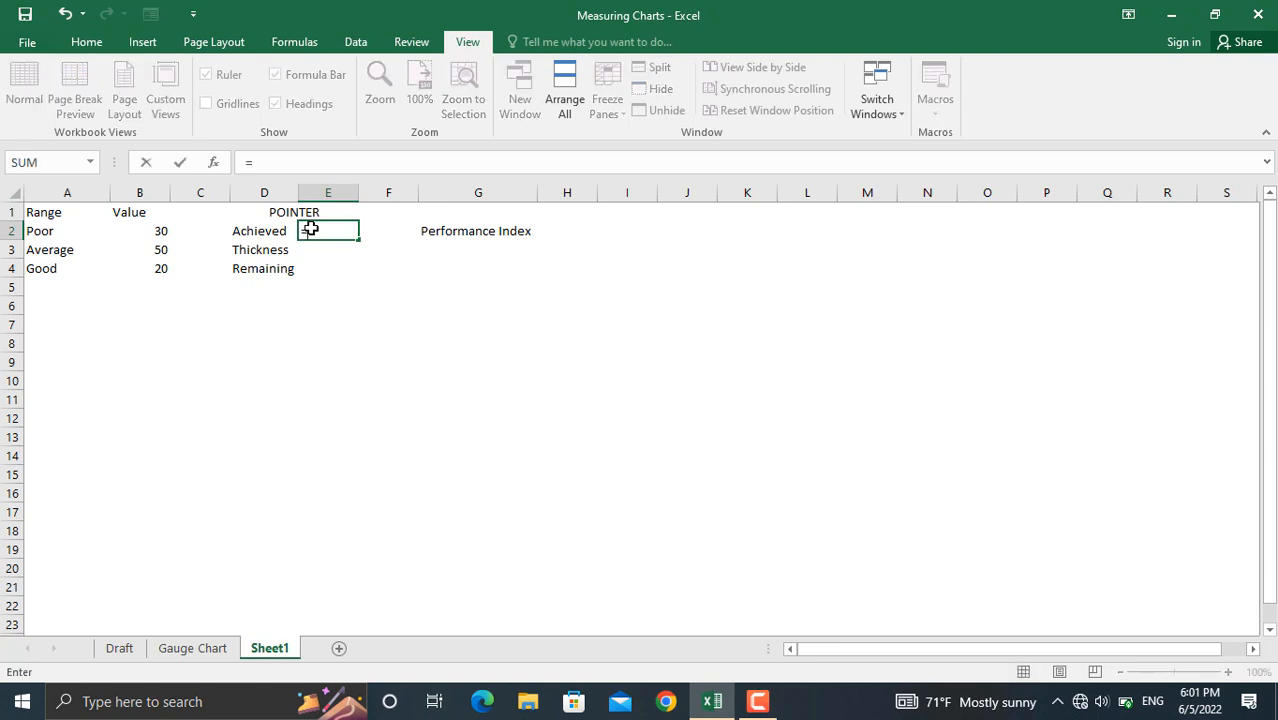
left_click(557, 235)
type("*")
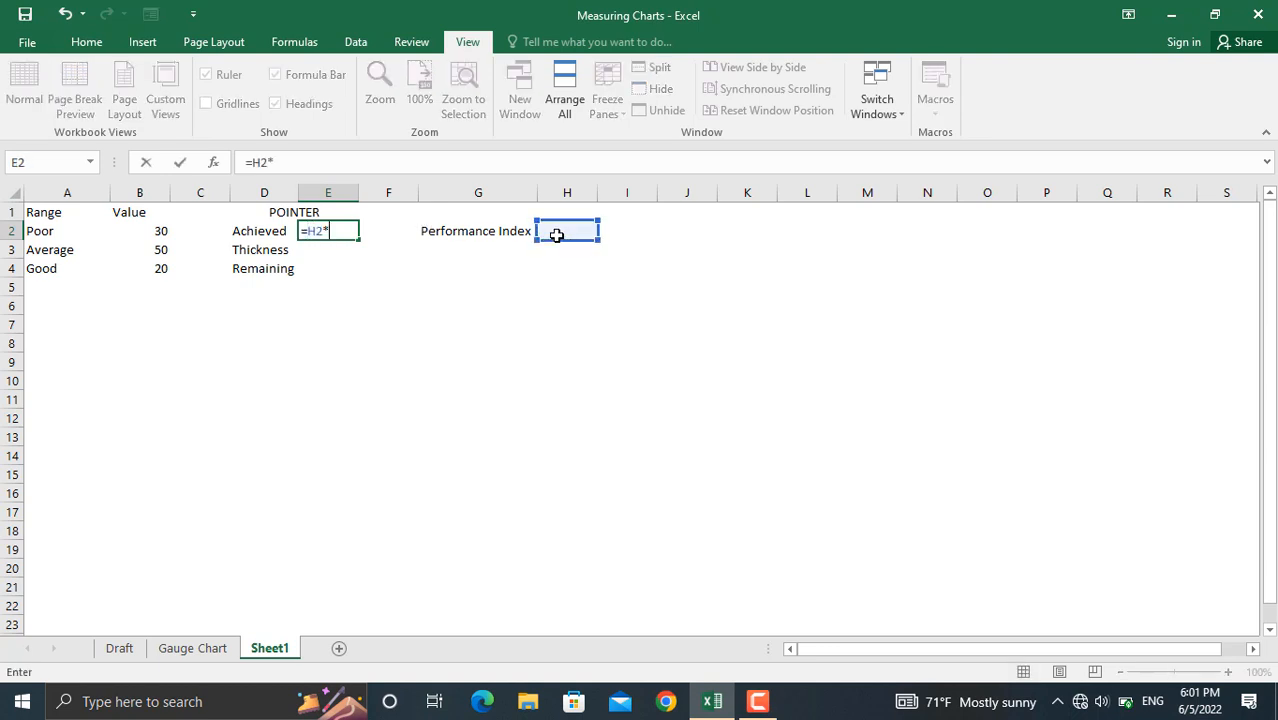
type("100")
key("Return")
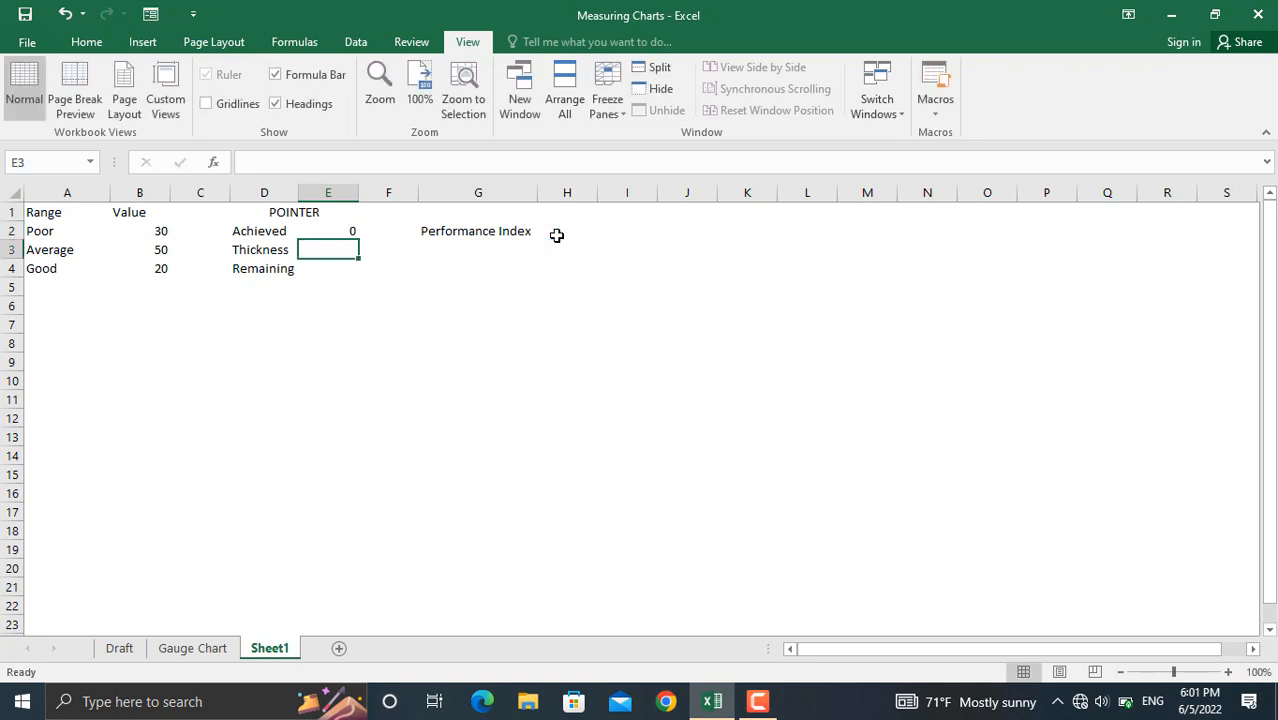
Set the Performance Index in H2 to 0.6
left_click(564, 232)
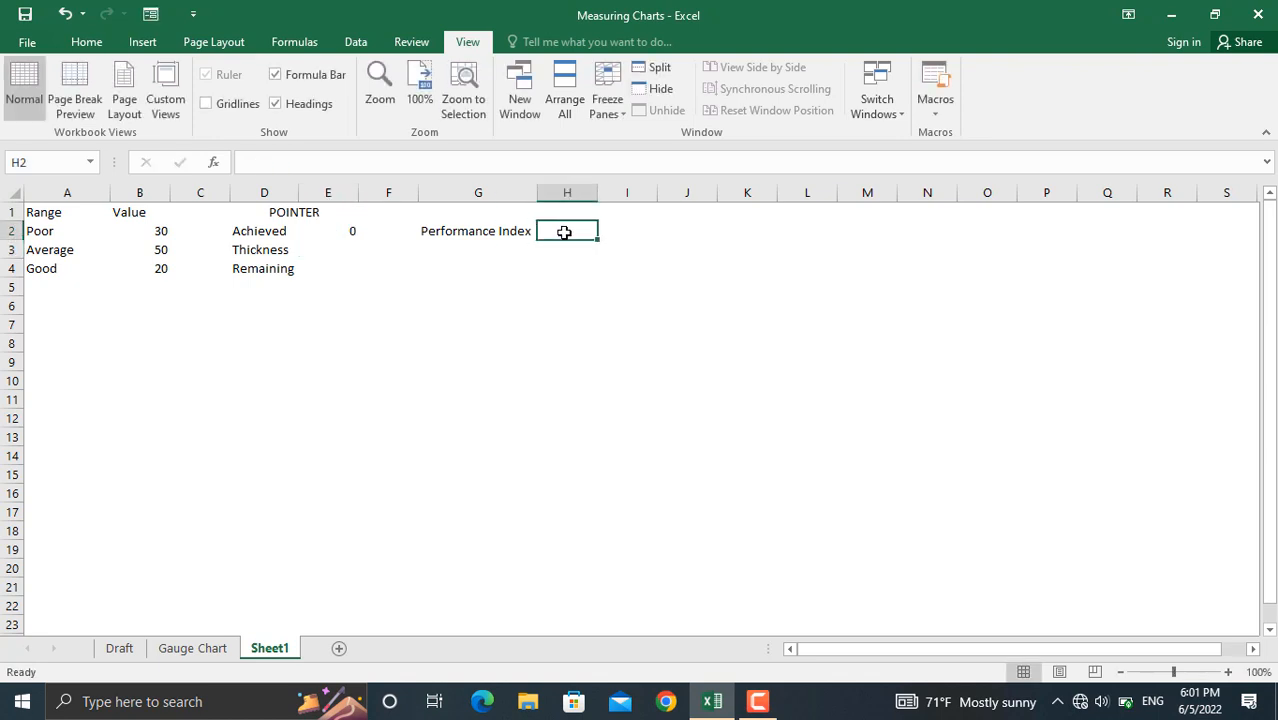
type("0.")
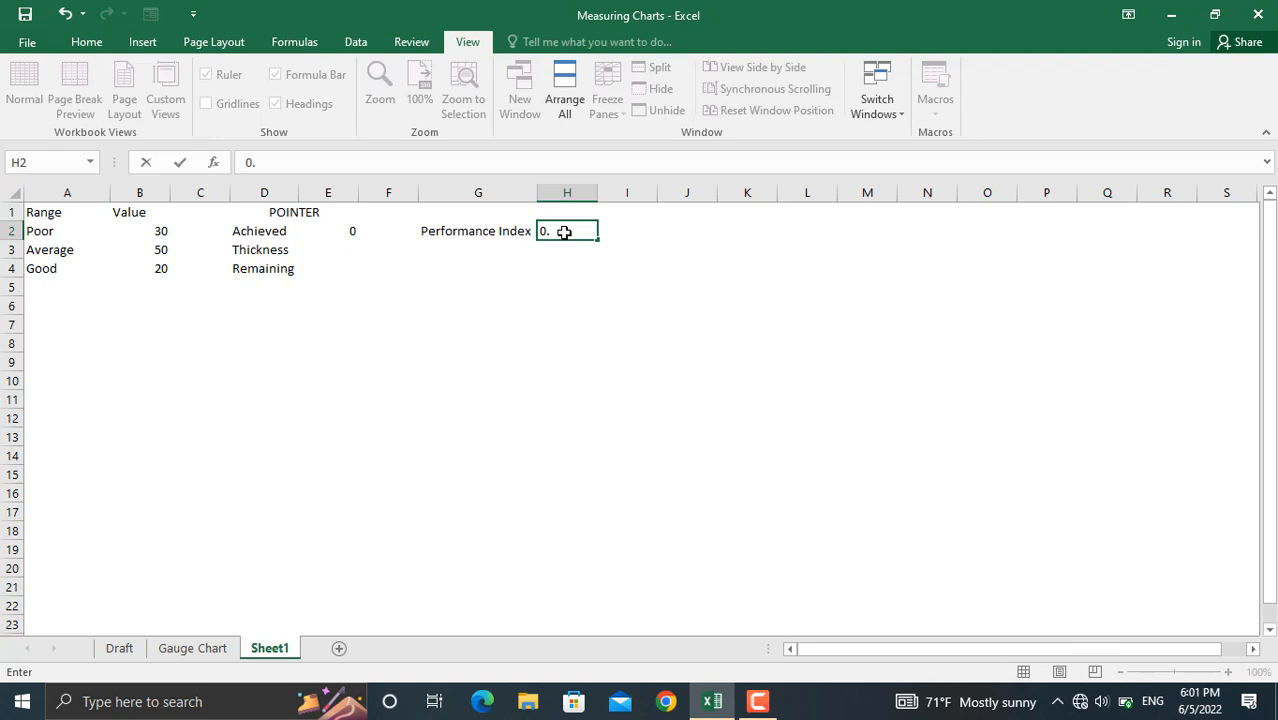
type("6")
key("Return")
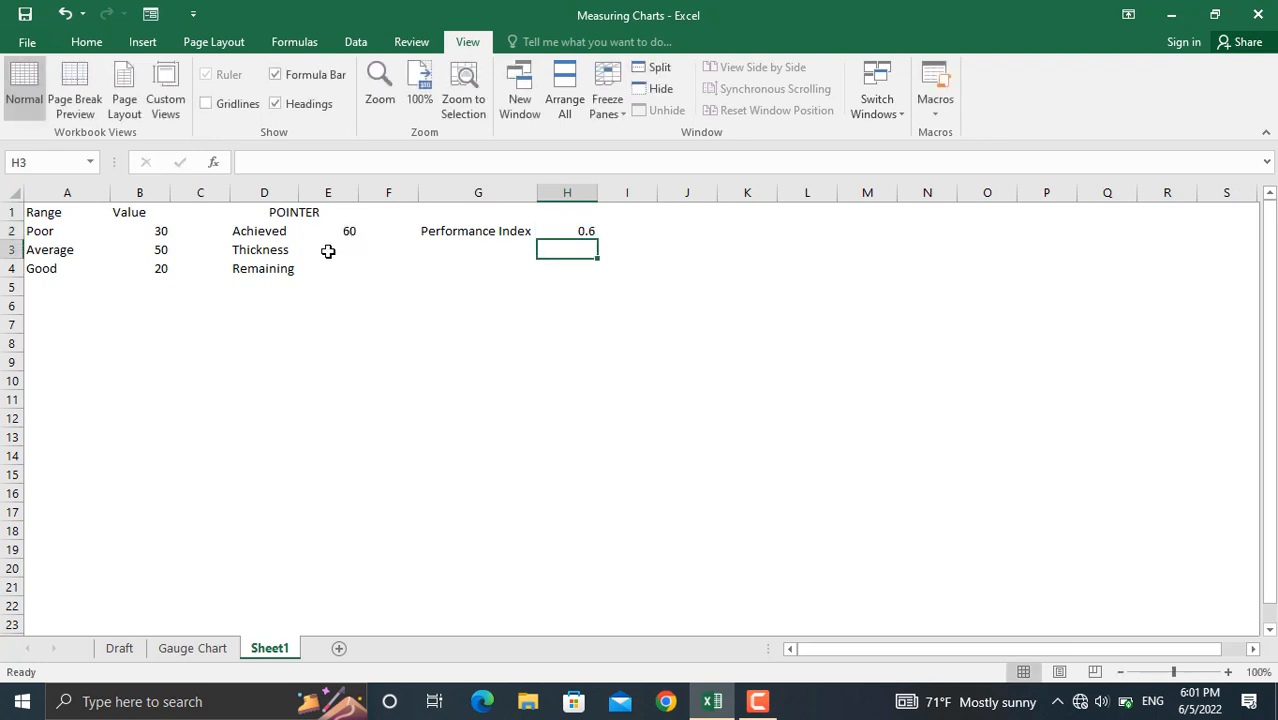
Set the pointer's Thickness in E3 to 3
left_click(328, 251)
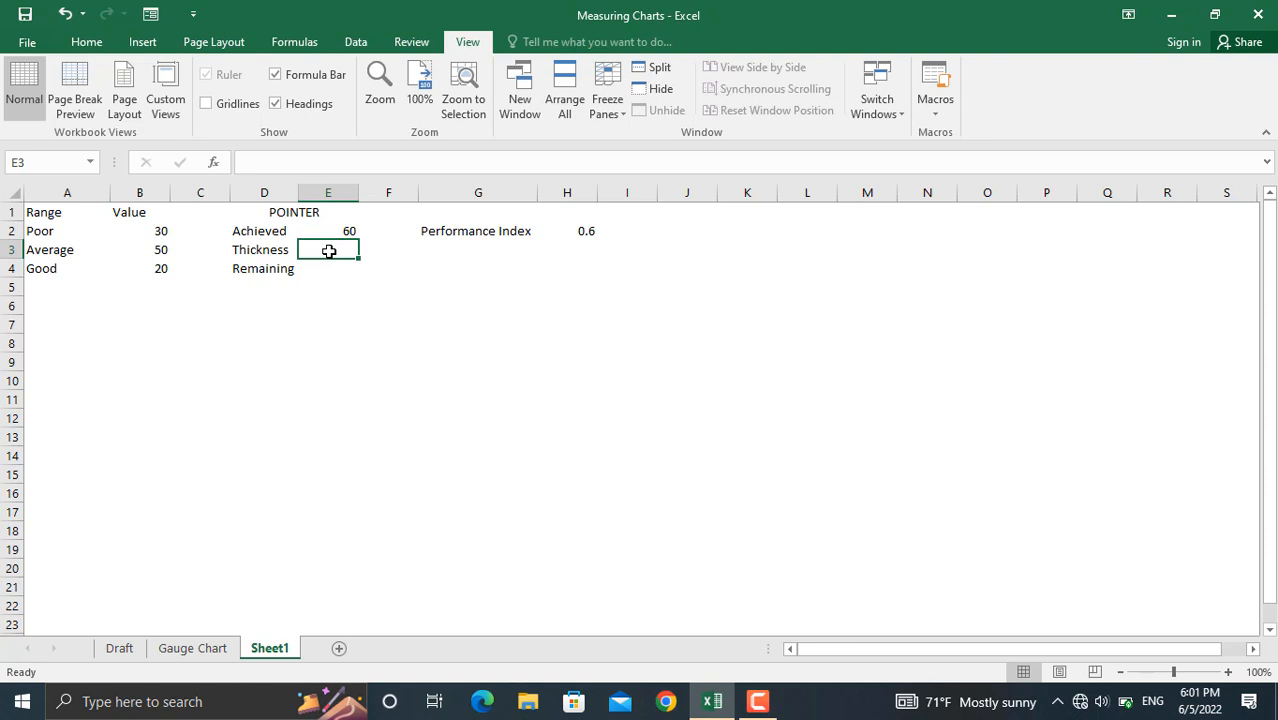
type("3")
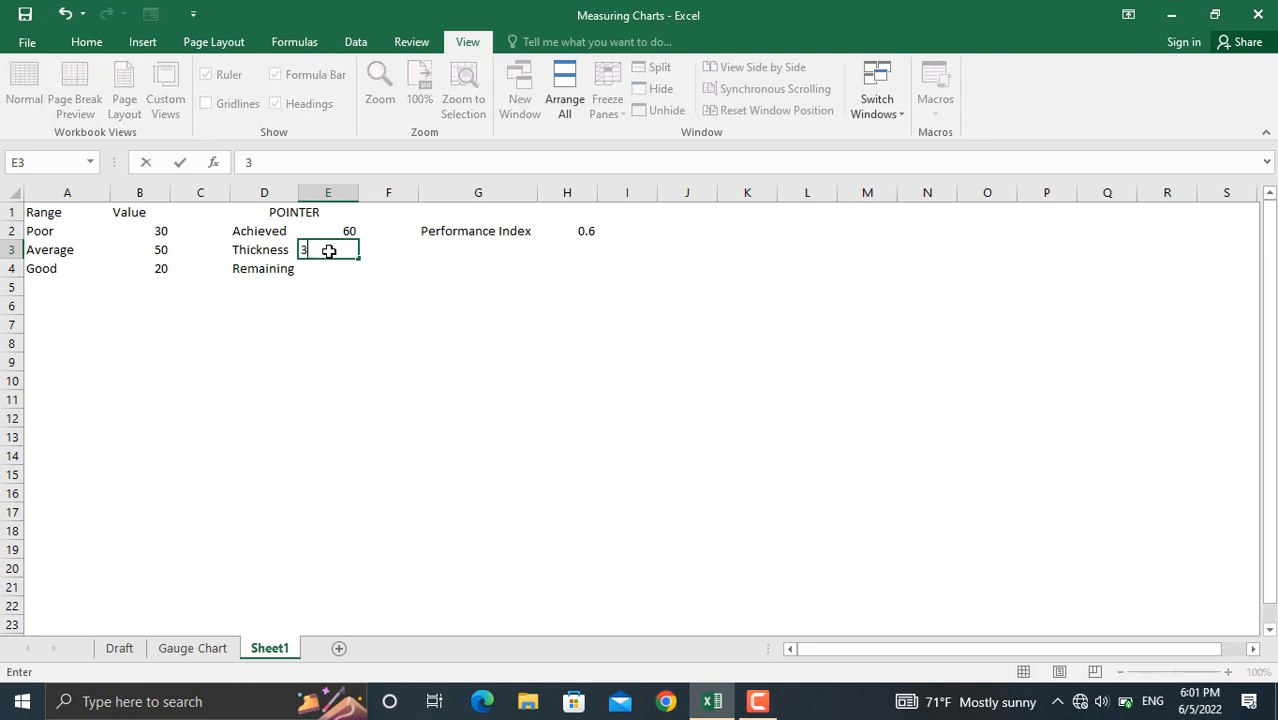
key("Return")
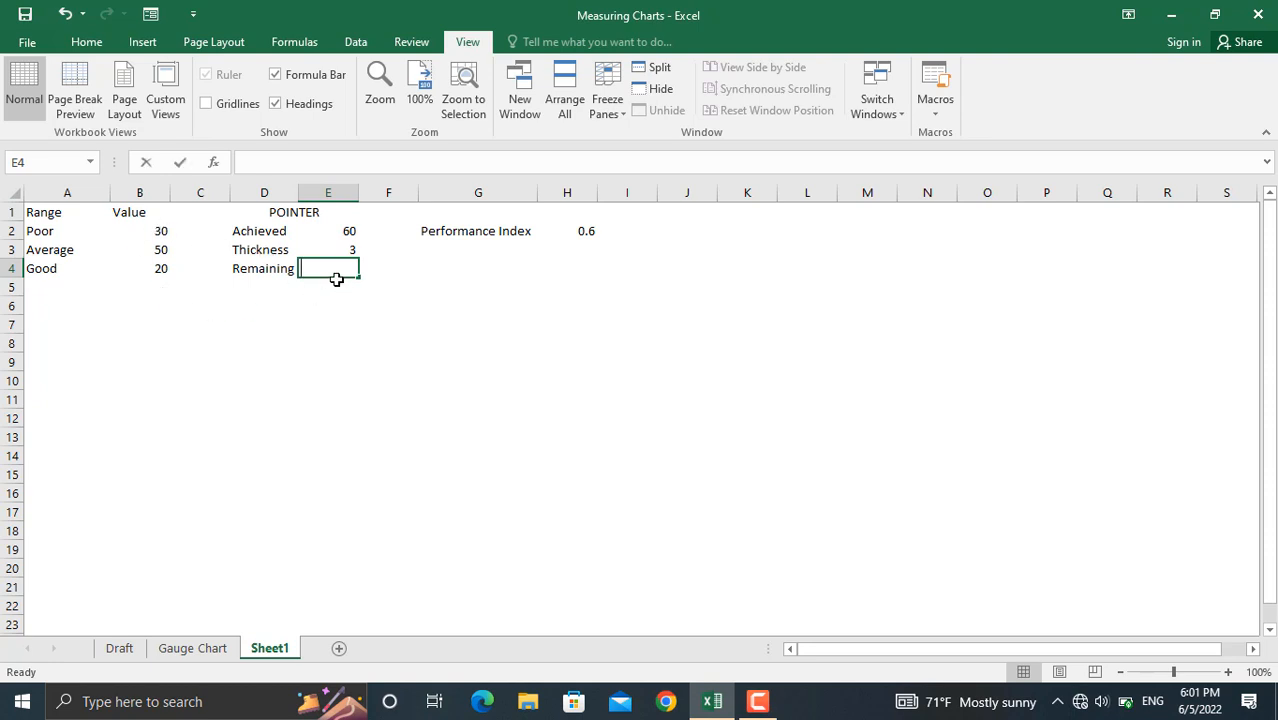
Calculate the pointer's Remaining value in E4 with the formula =100-SUM(E2:E3)
type("=100")
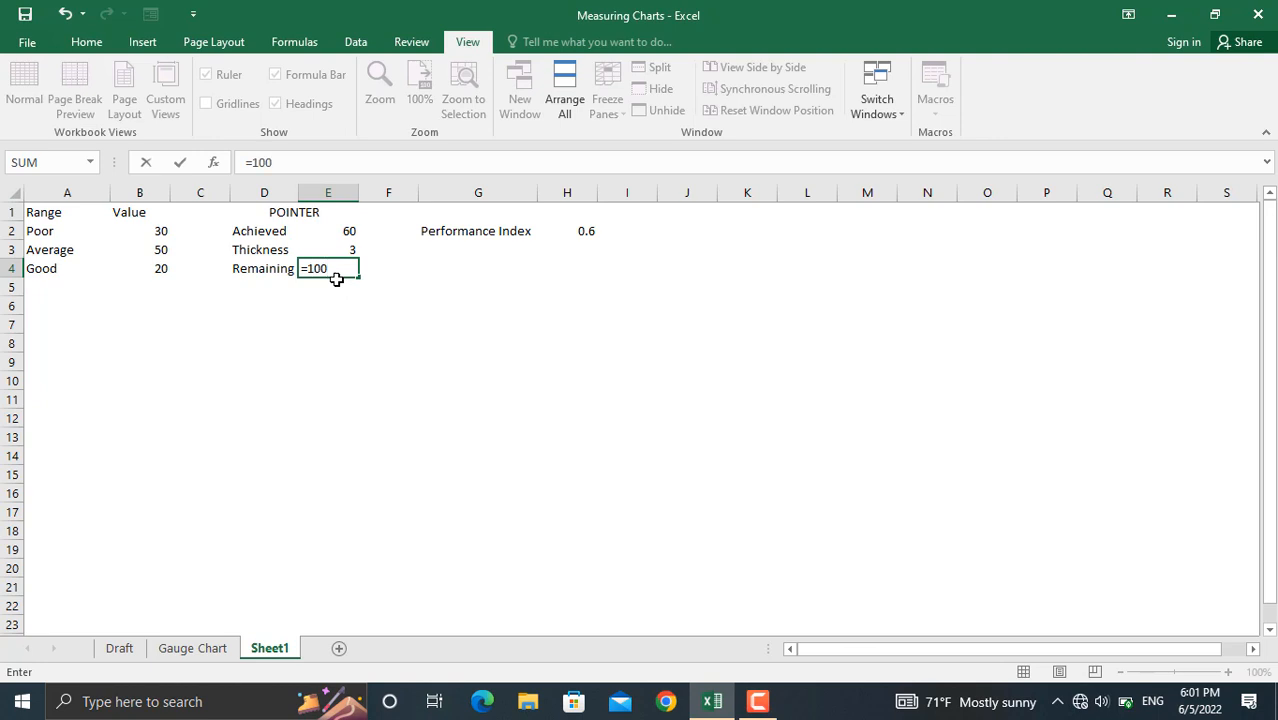
type("-SUM")
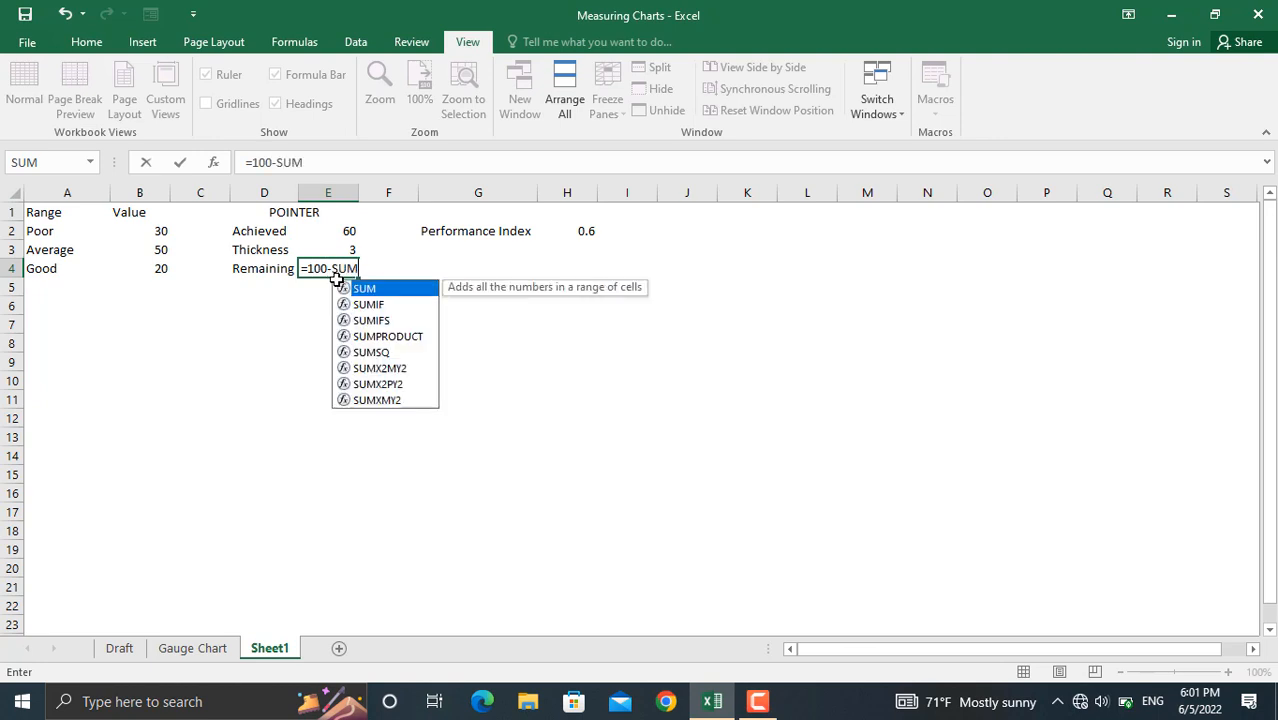
type("(")
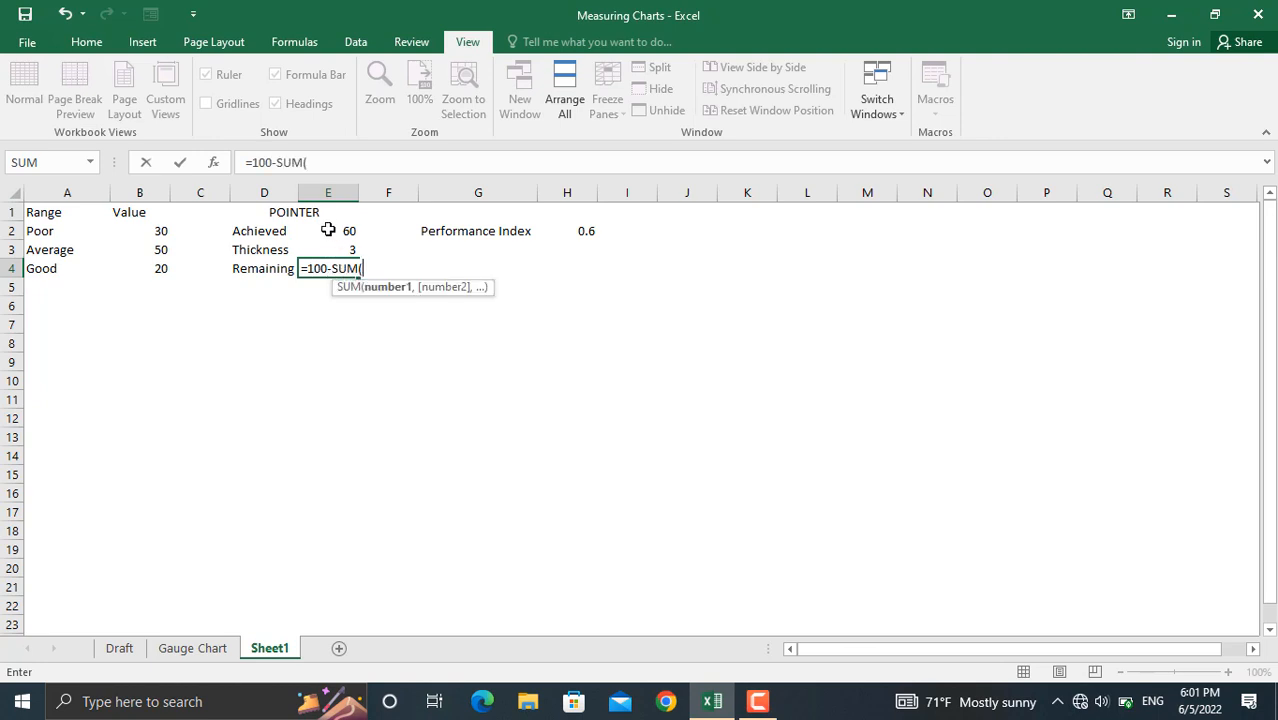
left_click(328, 231)
left_click_drag(328, 231, 329, 243)
type(")")
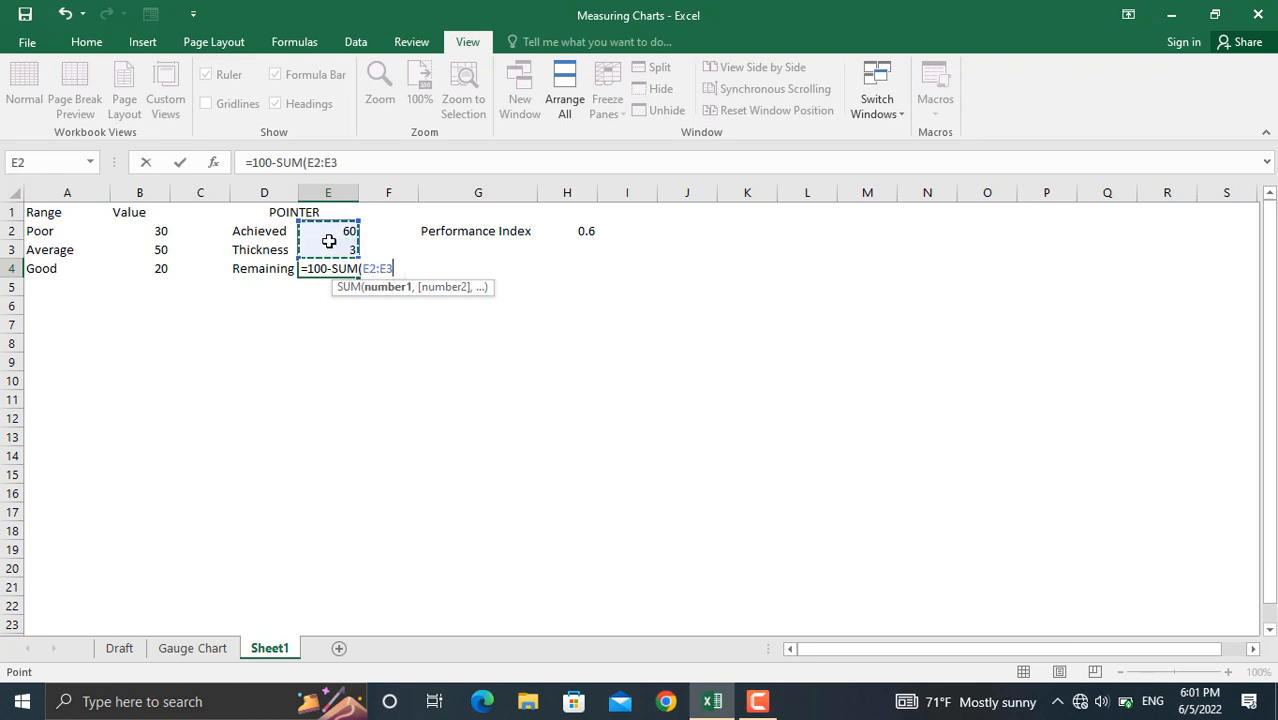
key("Return")
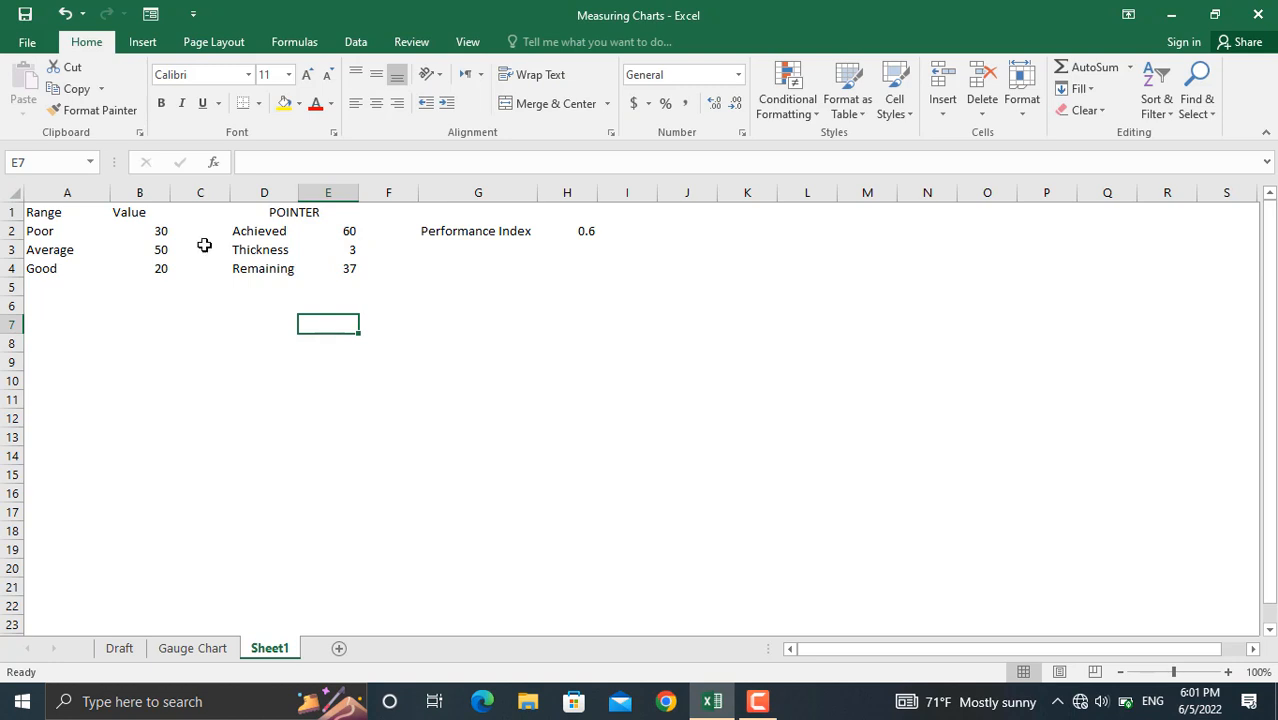
Insert a 2-D stacked bar chart from A2:B4 and E2:E4, and switch its rows and columns
left_click_drag(47, 229, 151, 265)
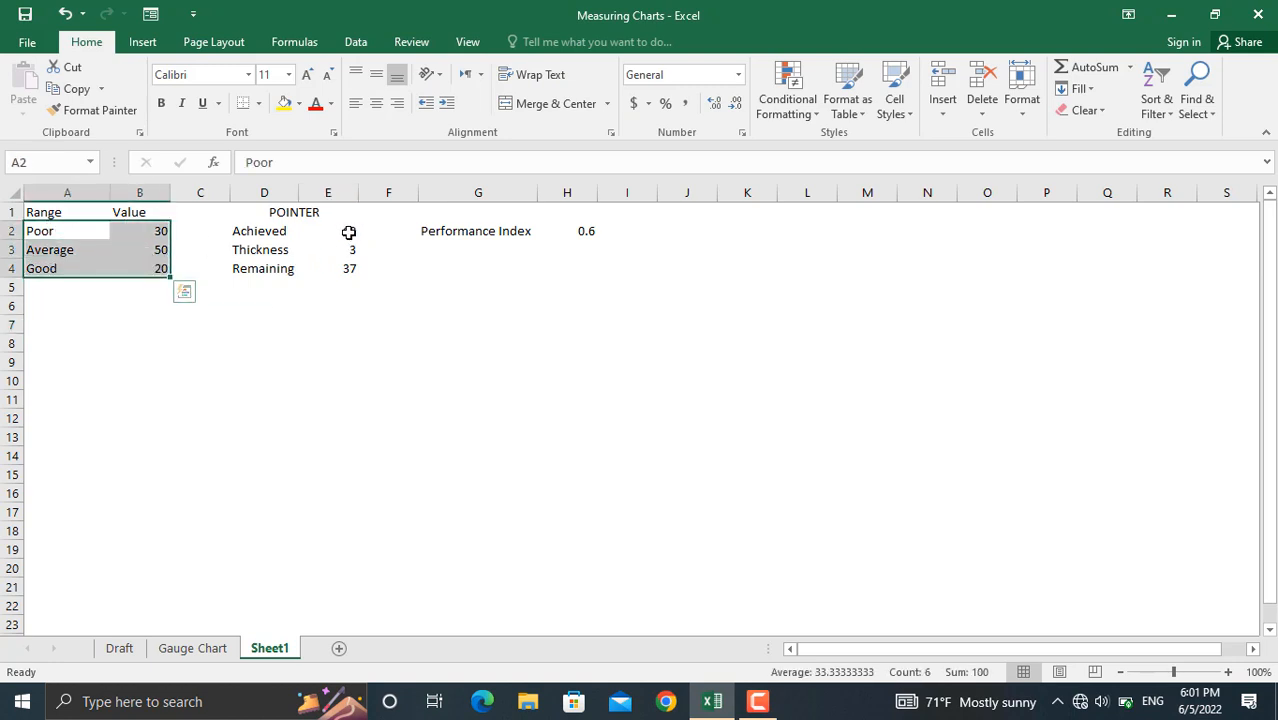
left_click_drag(348, 232, 346, 261)
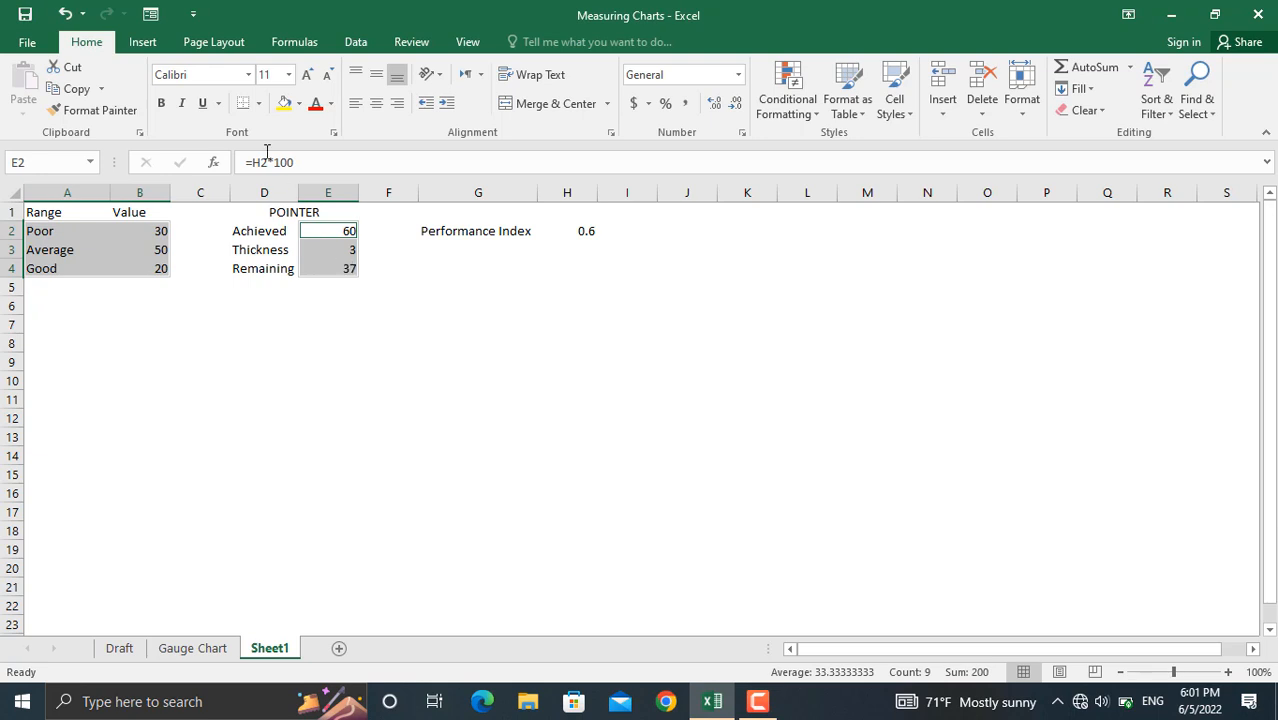
left_click(143, 45)
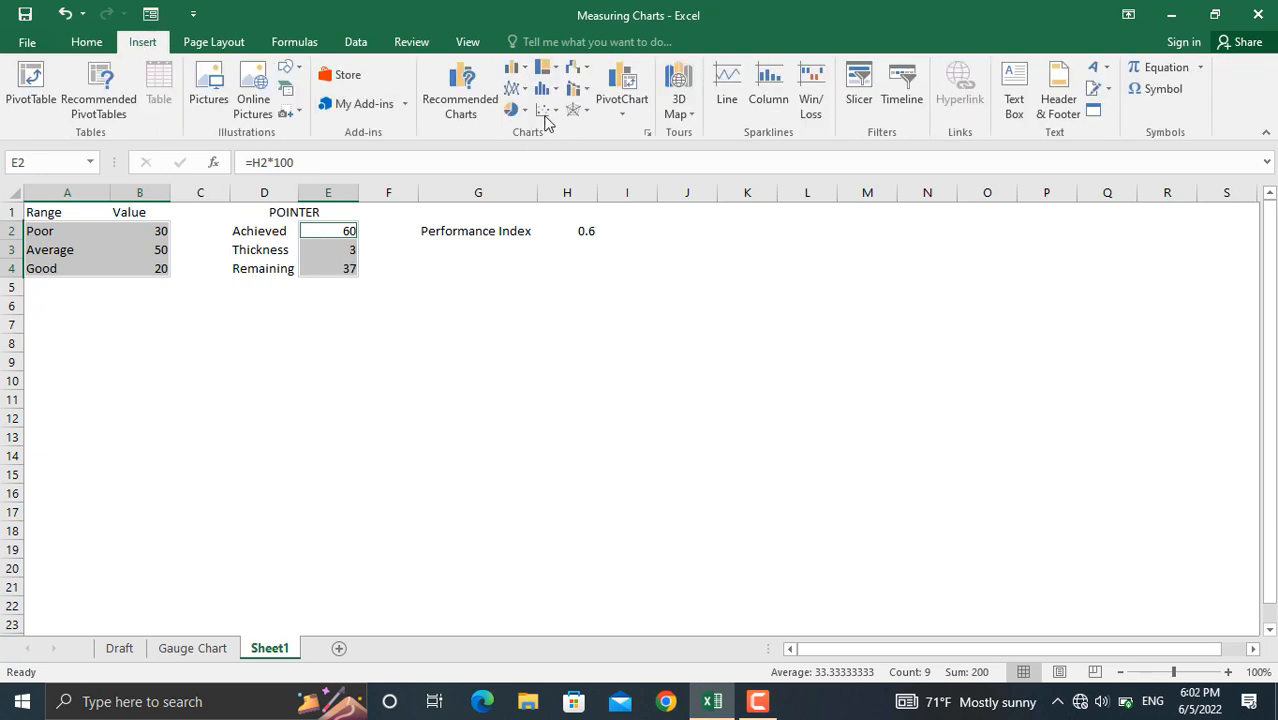
left_click(518, 70)
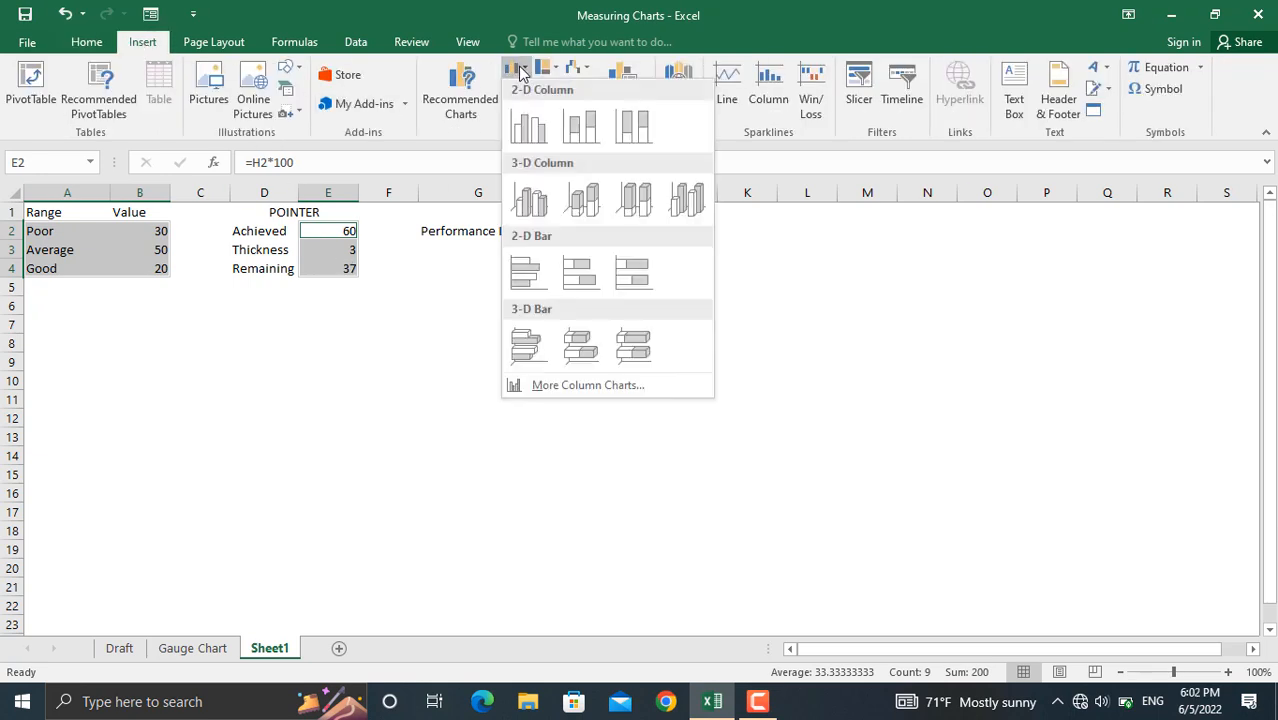
left_click(582, 270)
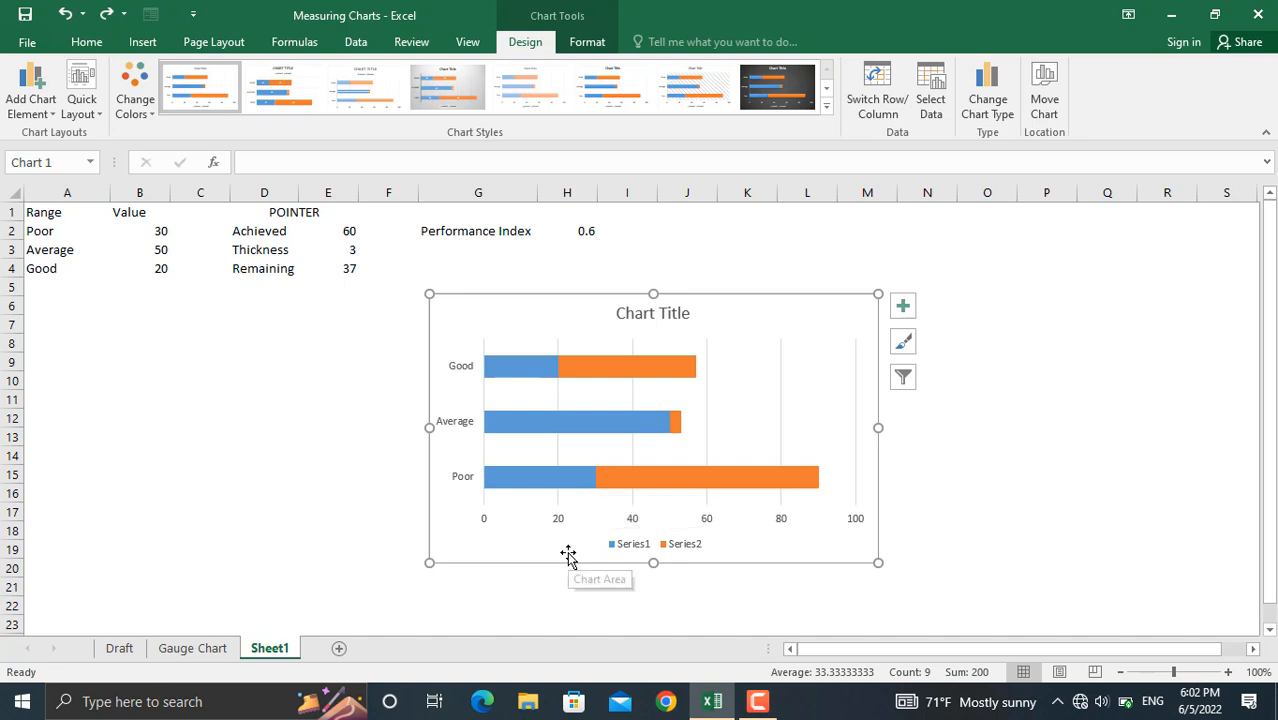
left_click(886, 84)
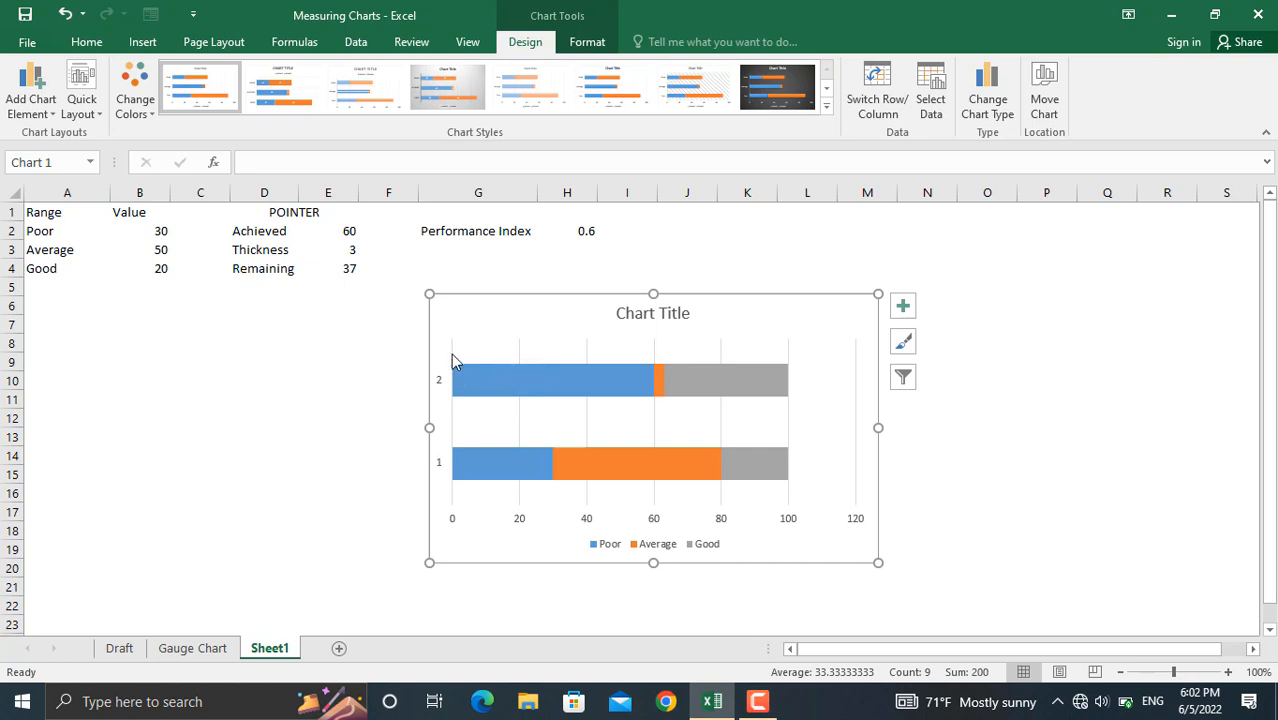
Put the vertical axis categories in reverse order and set the gap width of the bar series to 0%
left_click(443, 470)
right_click(443, 470)
left_click(455, 448)
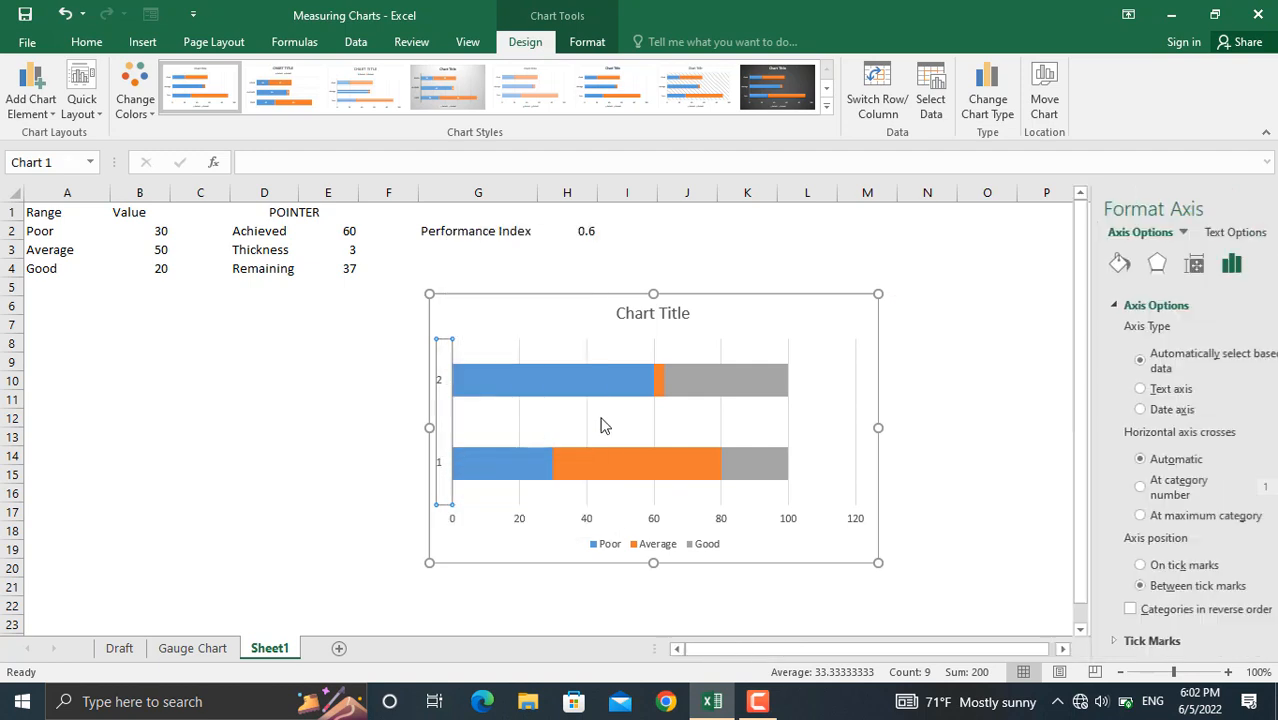
left_click(1098, 612)
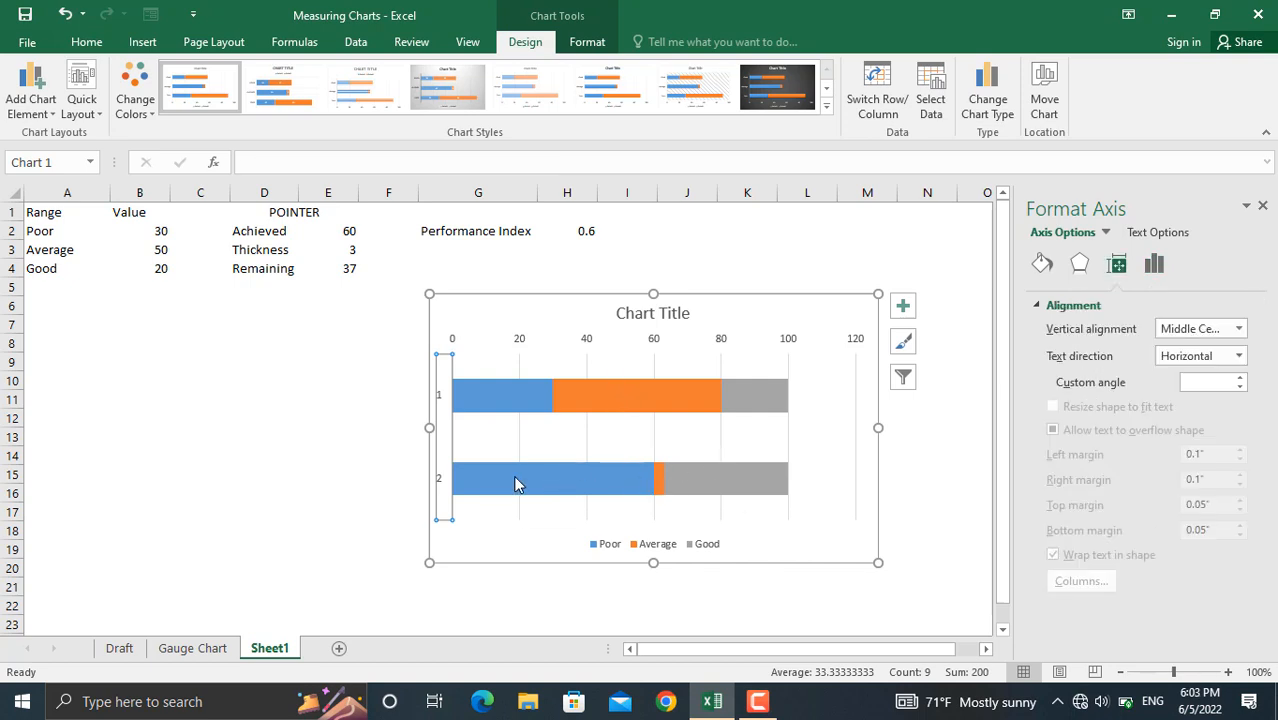
left_click(517, 484)
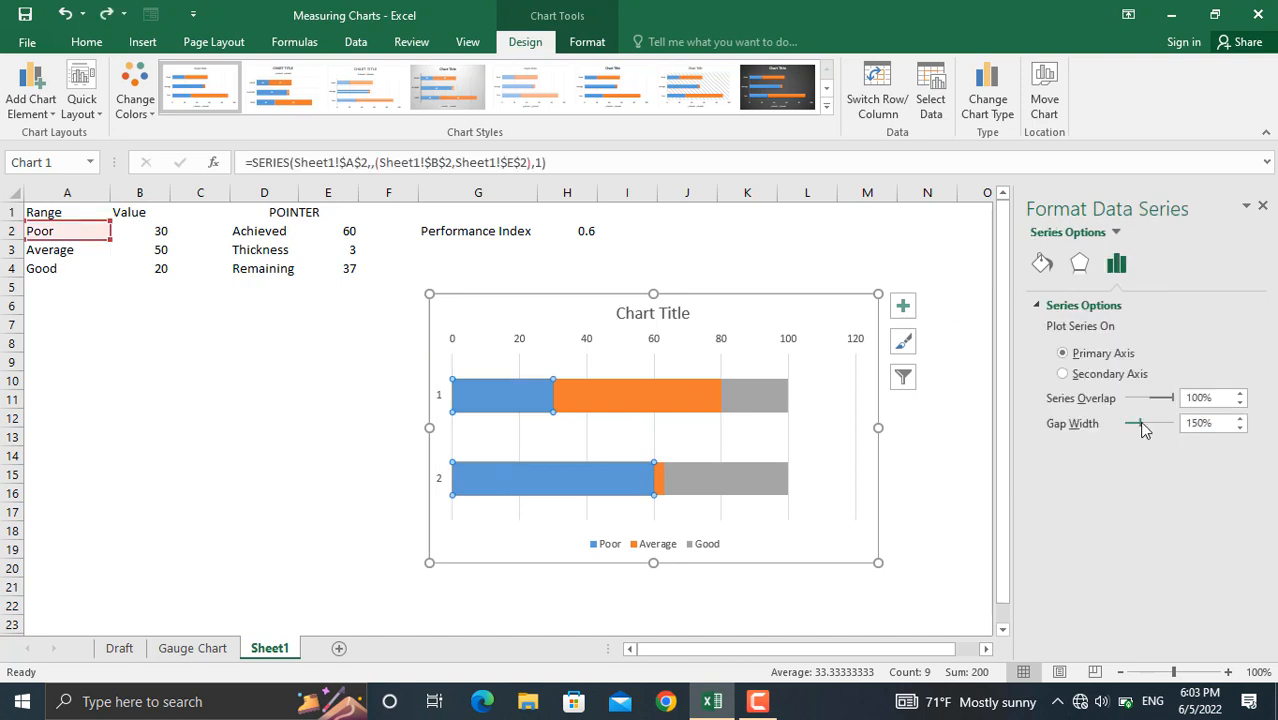
left_click_drag(1141, 423, 1122, 423)
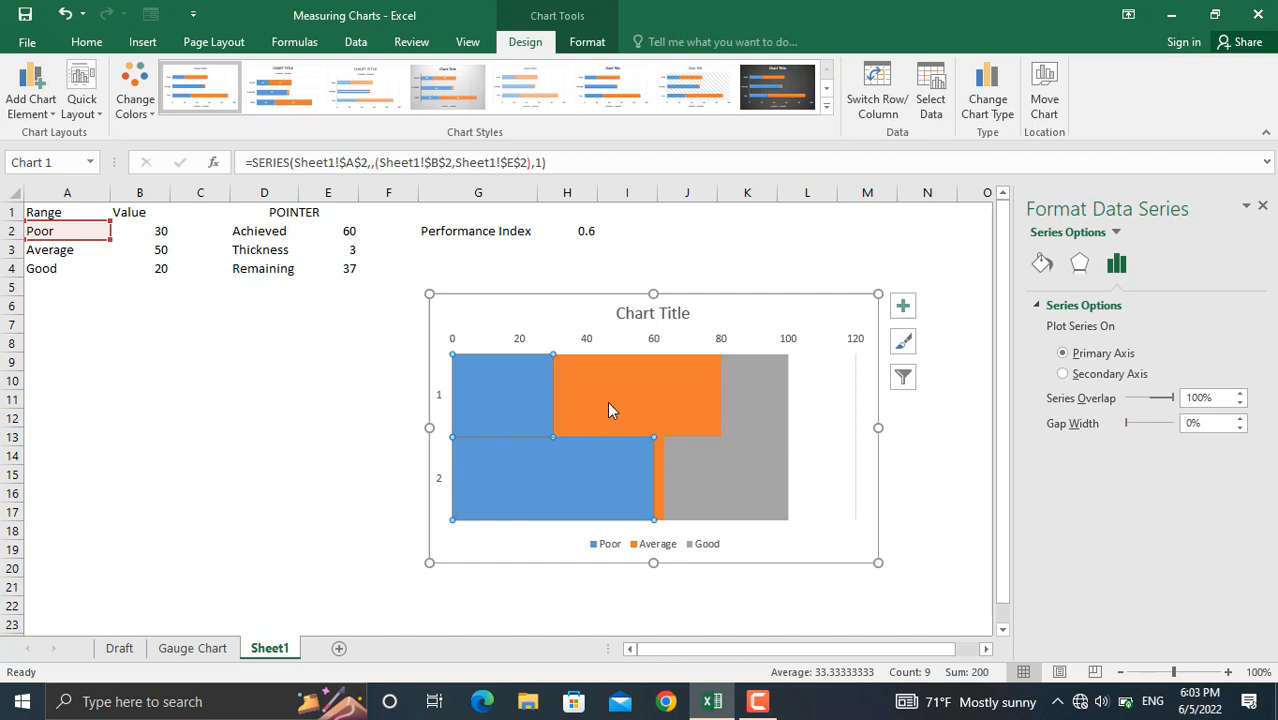
Delete the legend, the chart title and both axes from the chart
left_click(635, 547)
key("Delete")
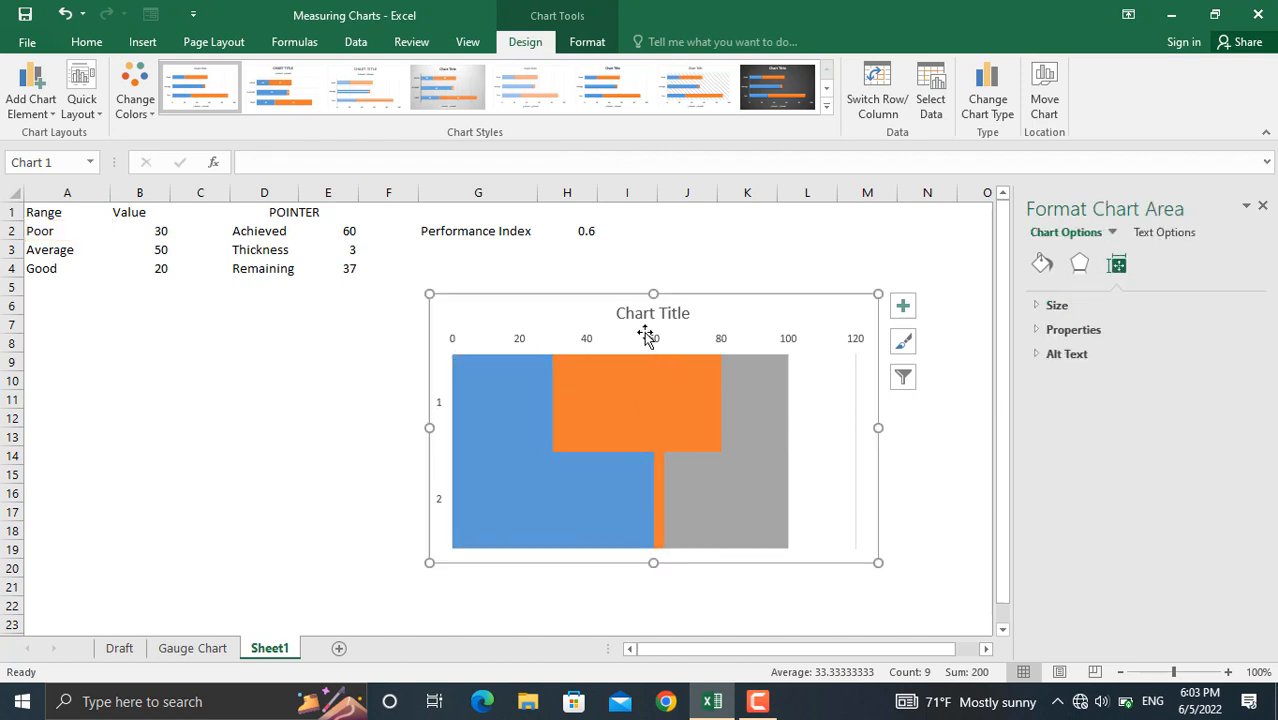
left_click(648, 341)
key("Delete")
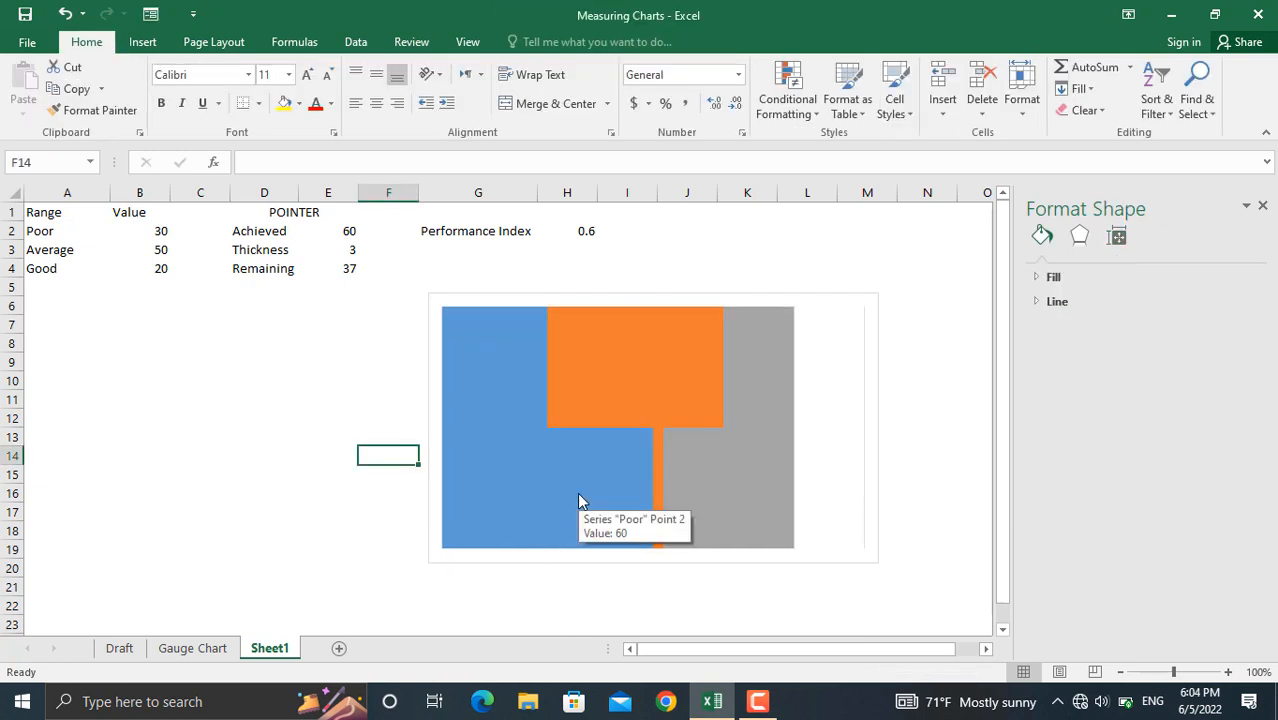
Set the Achieved segment of the pointer bar, the lower point of the Poor series, to No fill
left_click(578, 494)
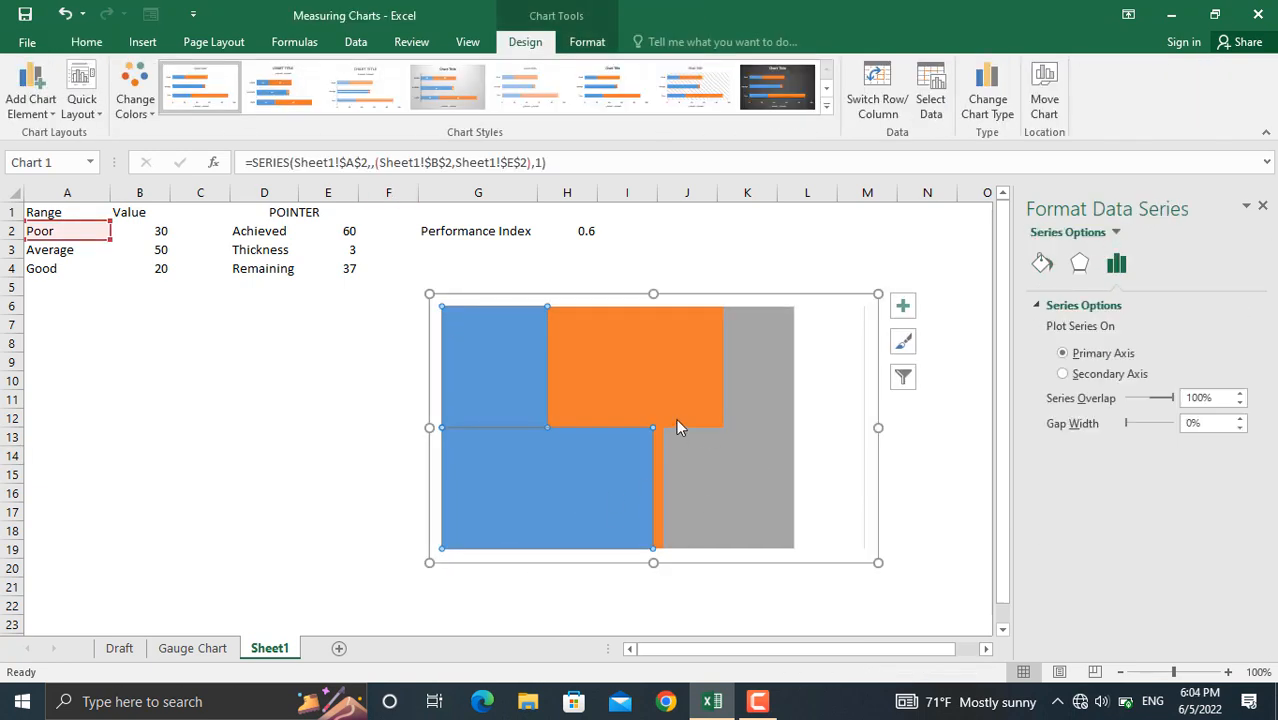
left_click(587, 488)
left_click(1043, 263)
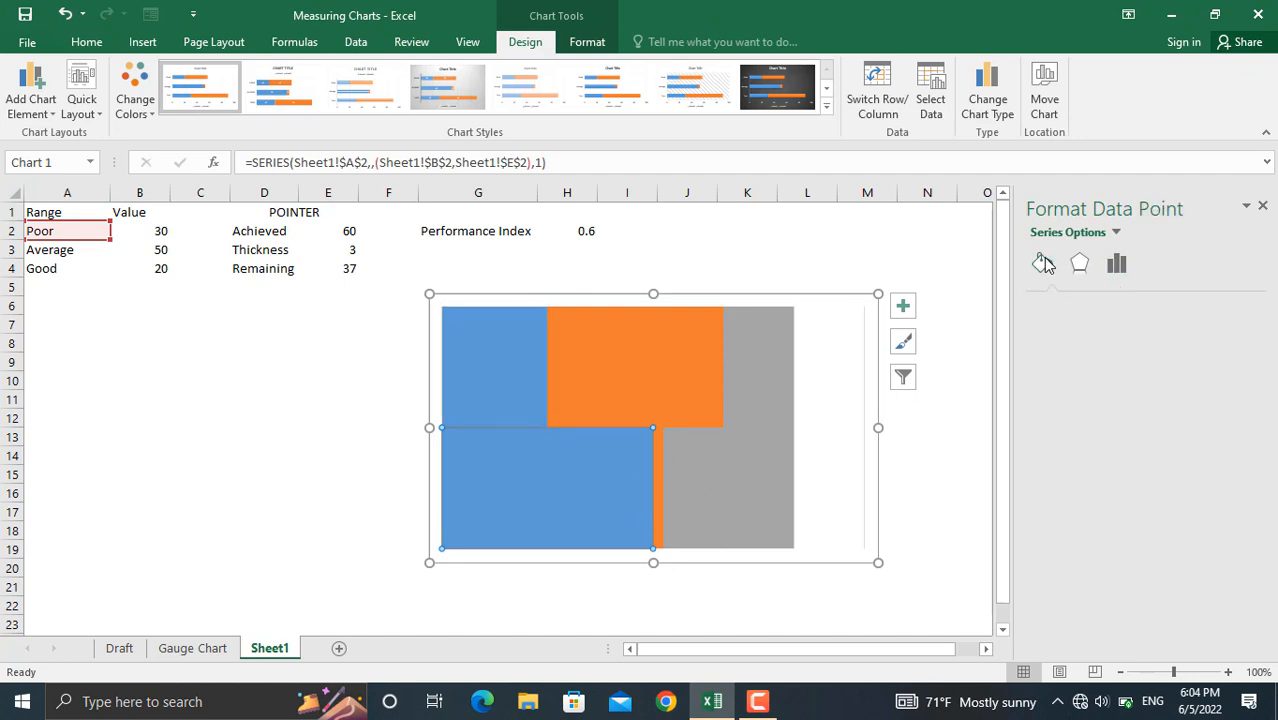
left_click(1050, 304)
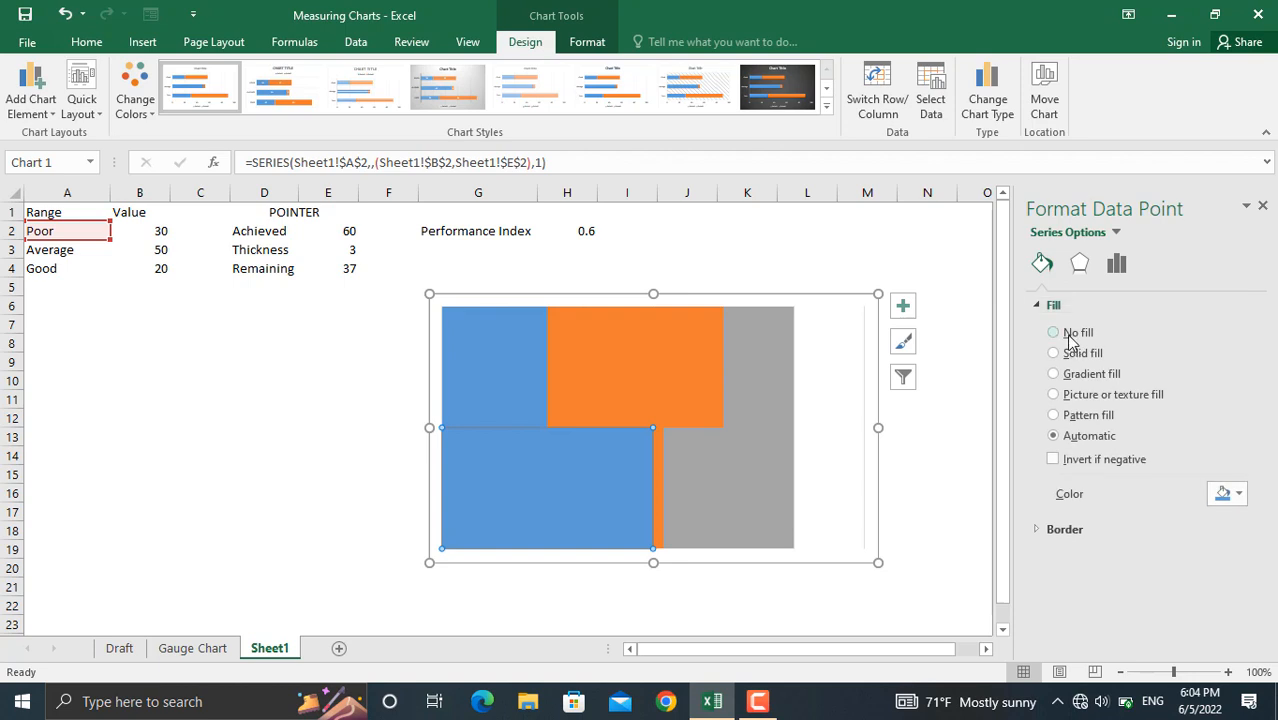
left_click(1070, 340)
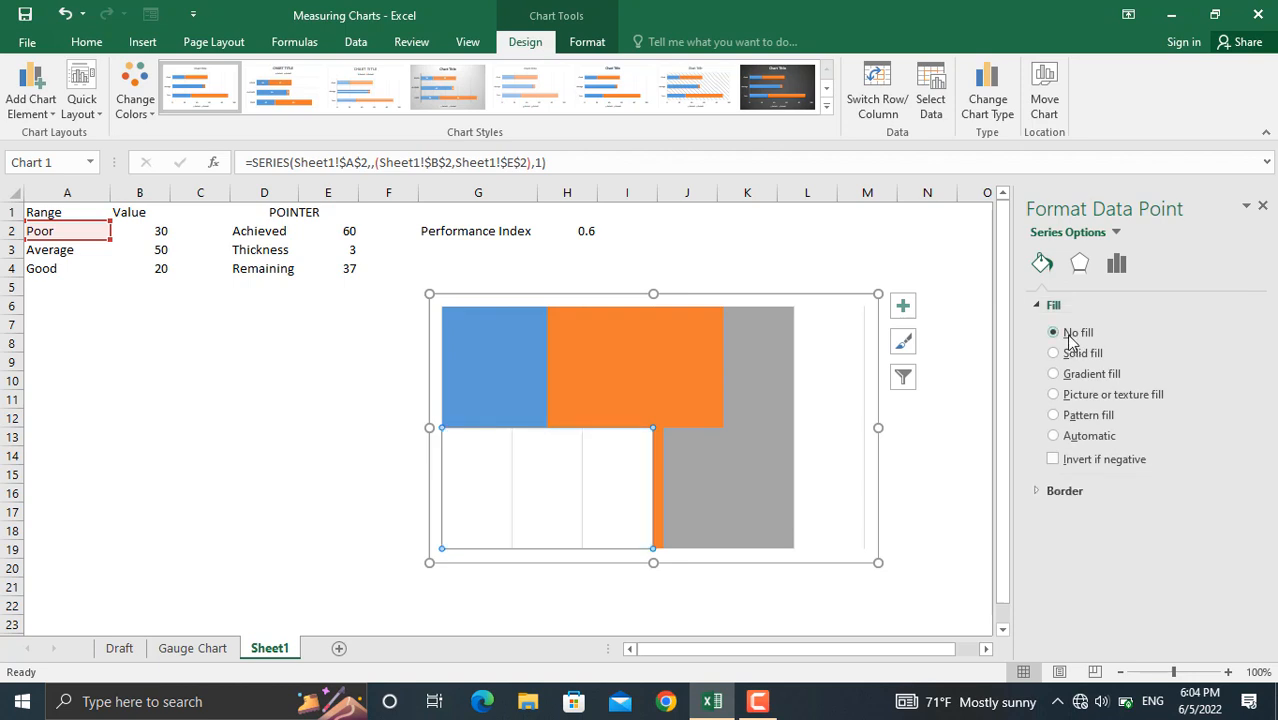
Set the Remaining segment of the pointer bar, the lower point of the Good series, to No fill
left_click(770, 488)
left_click(769, 486)
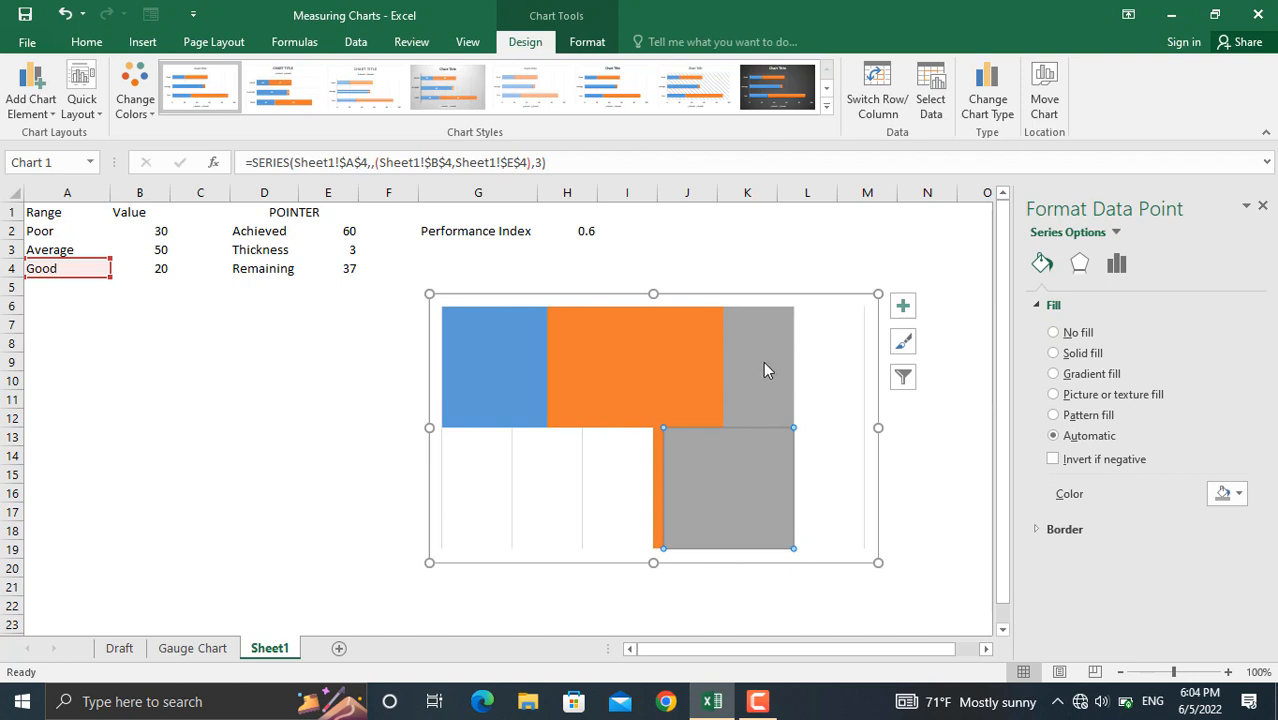
left_click(1068, 338)
left_click(927, 511)
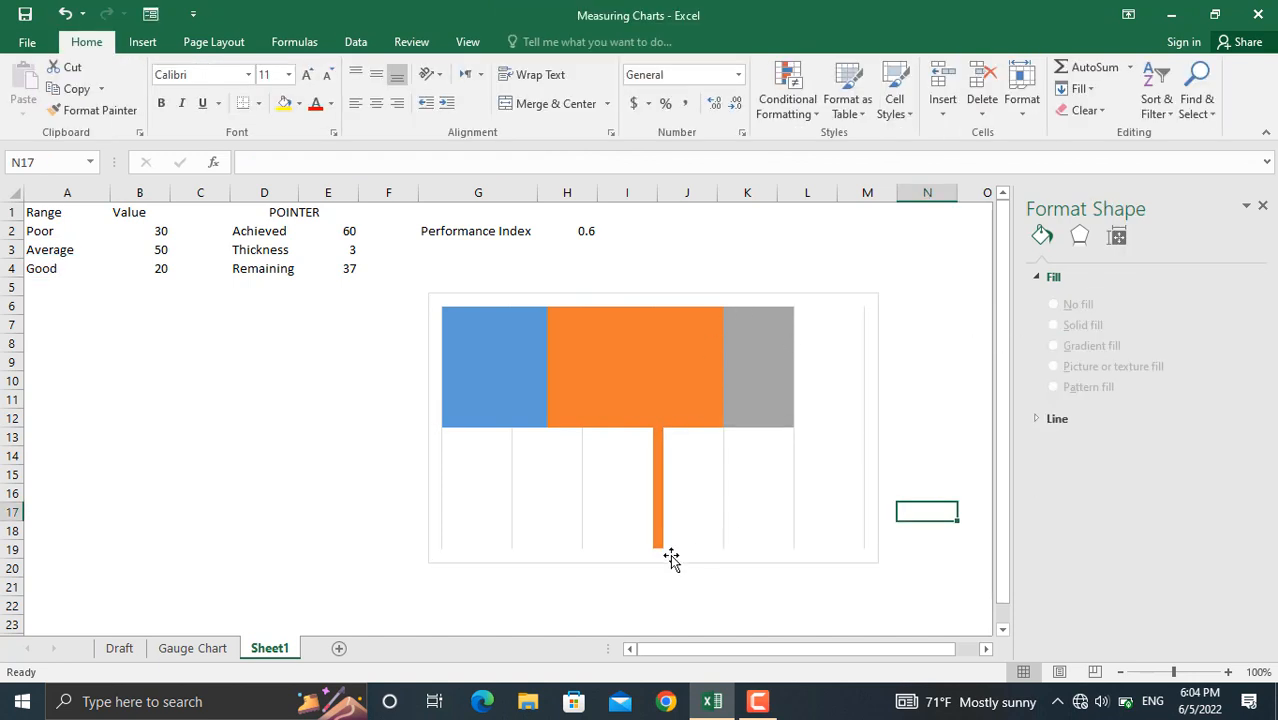
Add centered data labels to the chart and delete the three labels on the pointer bar
left_click(749, 381)
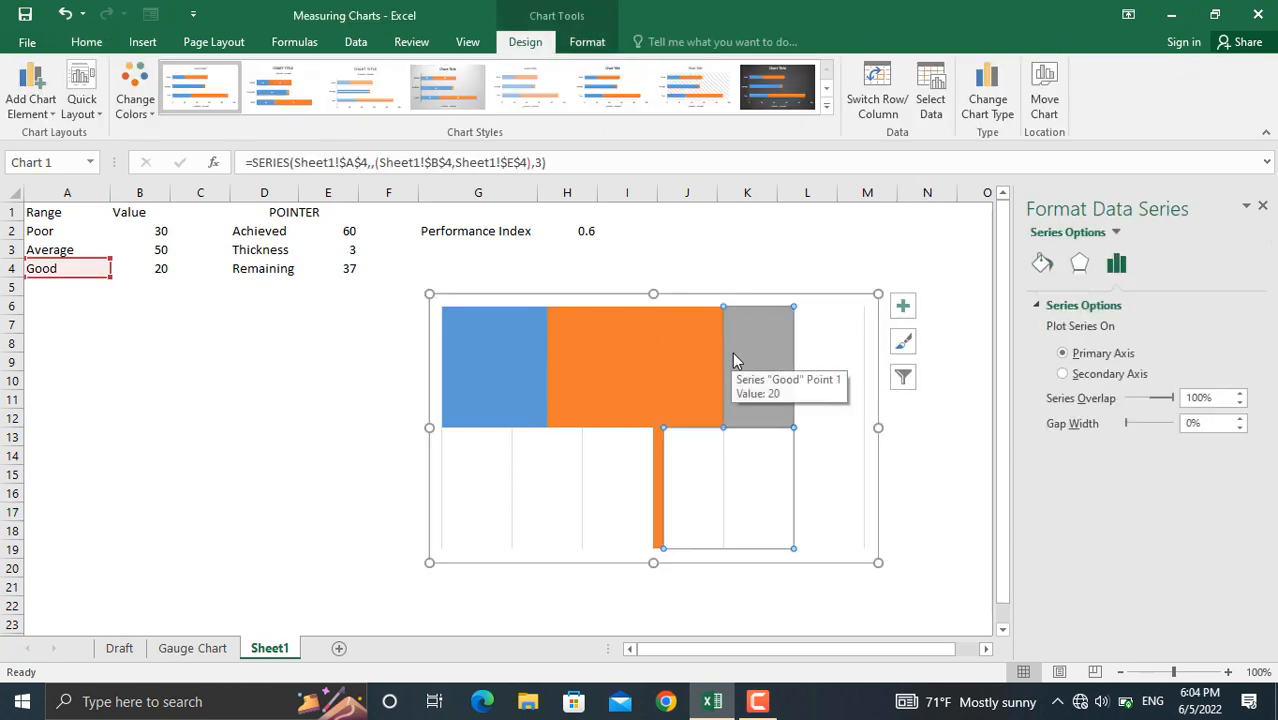
left_click(877, 496)
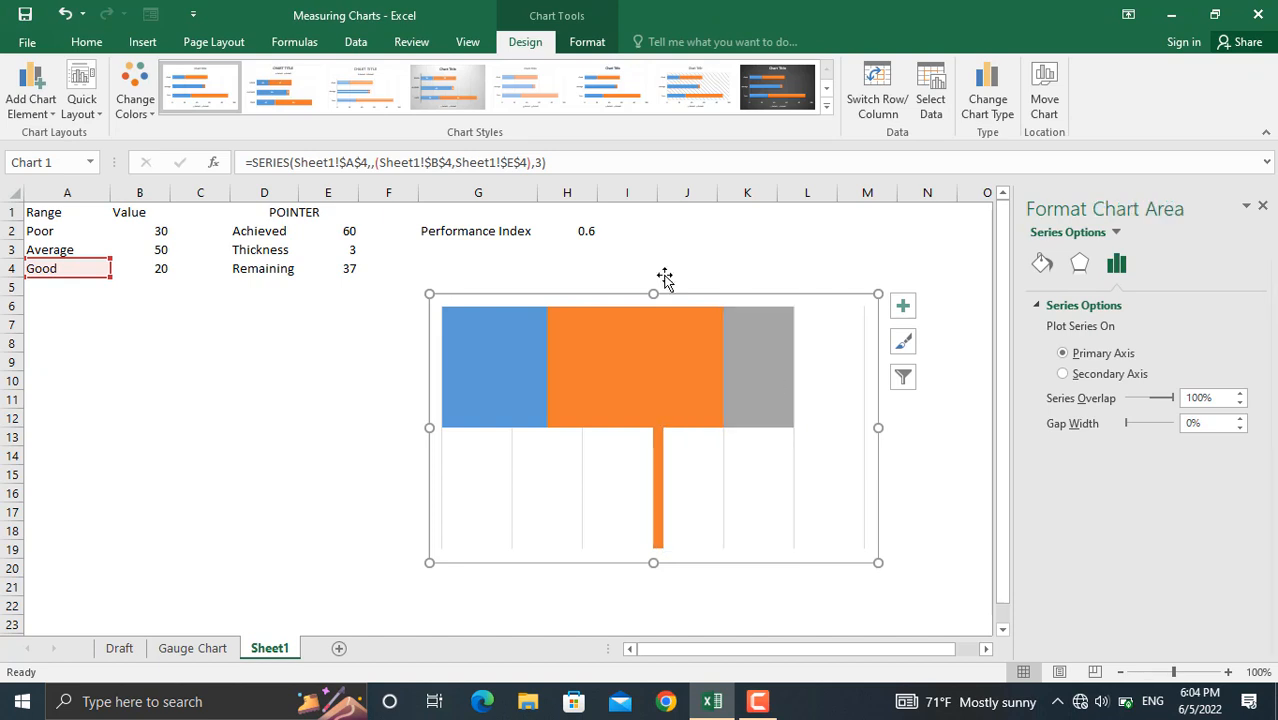
left_click(38, 106)
mouse_move(88, 203)
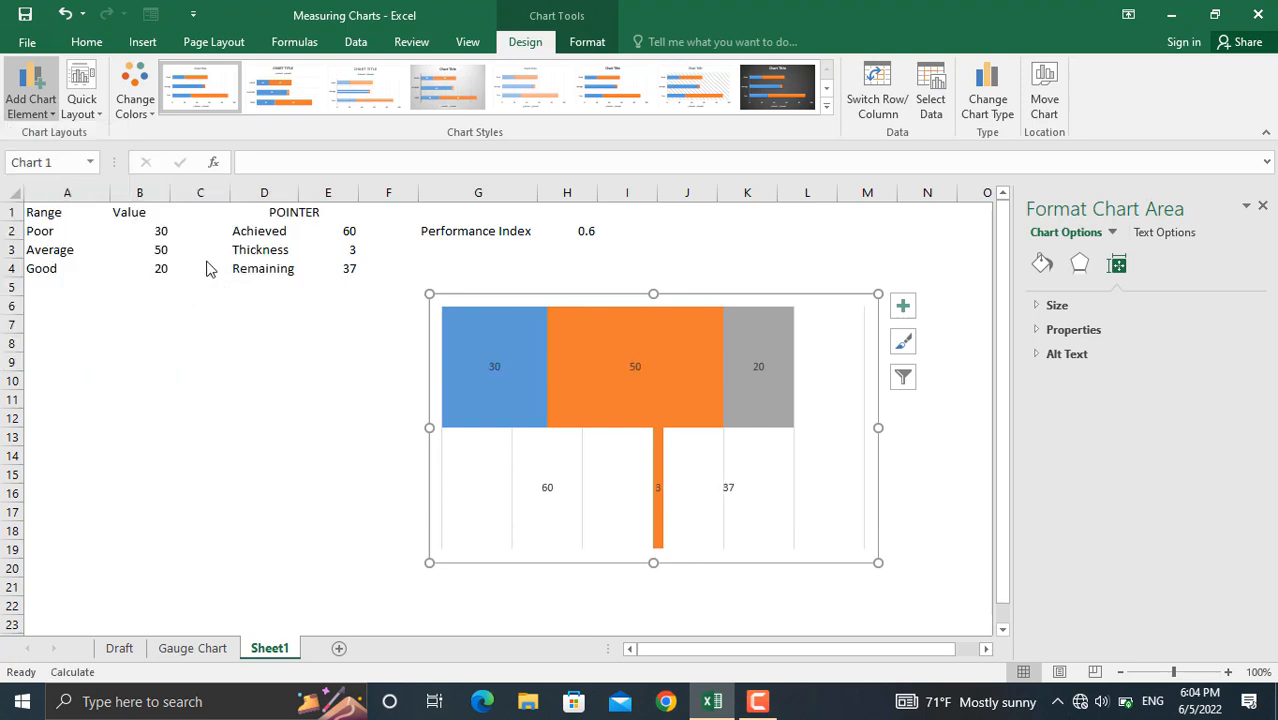
left_click(547, 490)
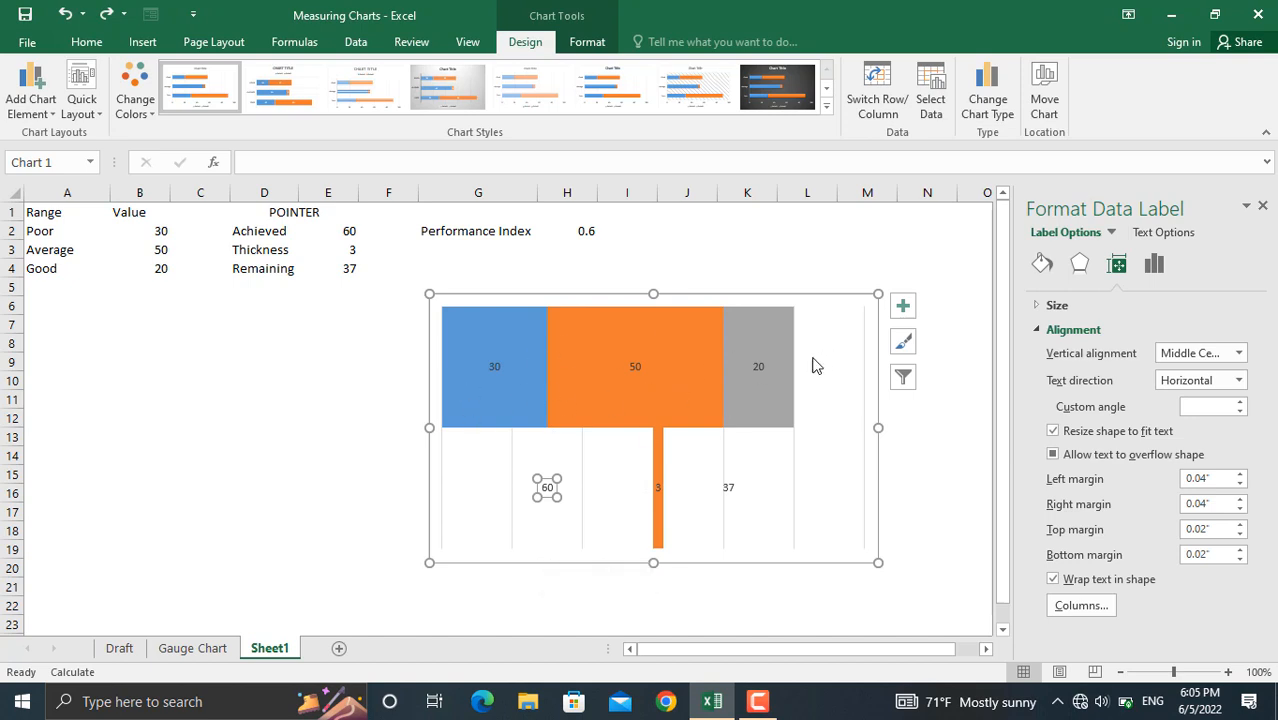
key("Delete")
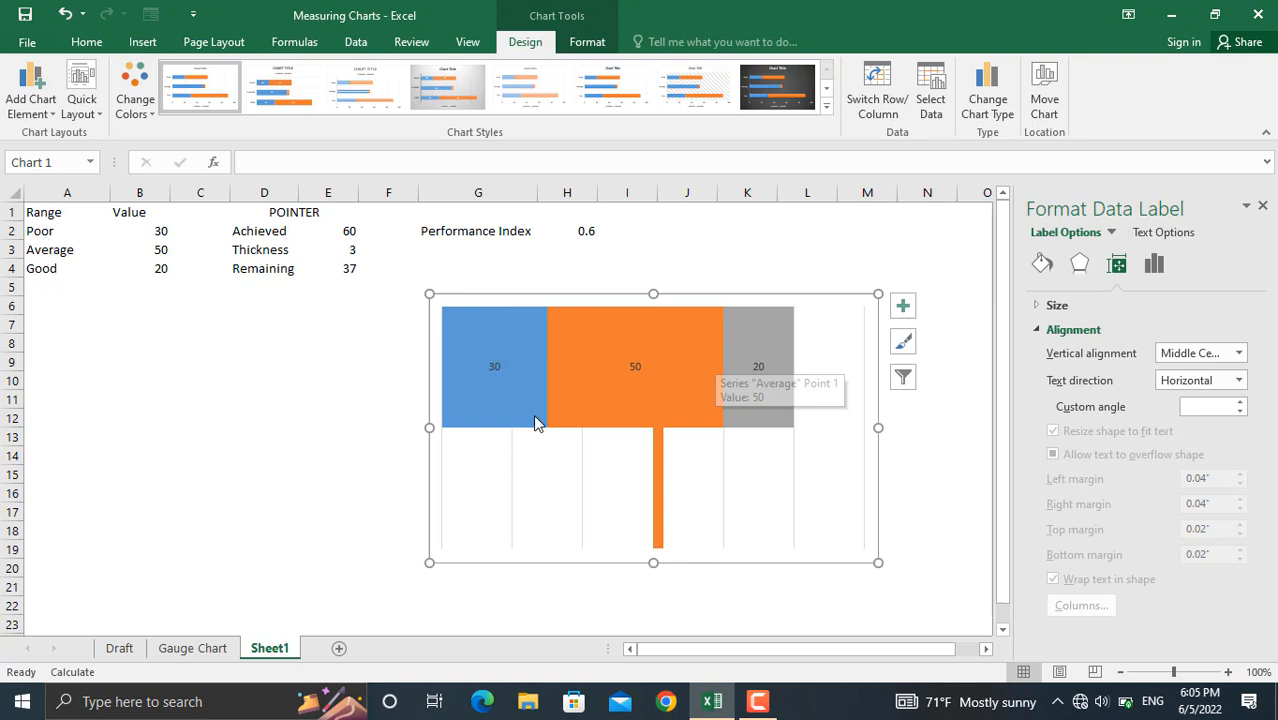
Show the series name instead of the value in the Poor, Average and Good range labels, leaving the pointer bar unlabelled
left_click(642, 370)
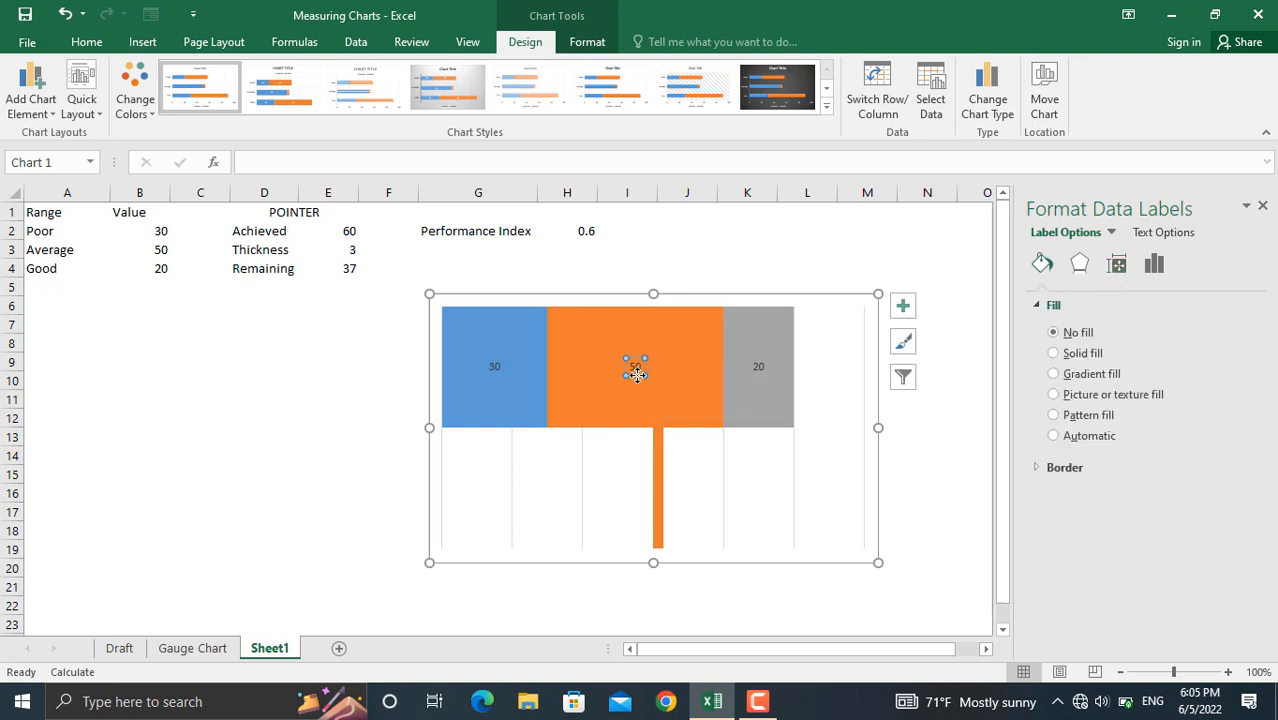
left_click(1154, 265)
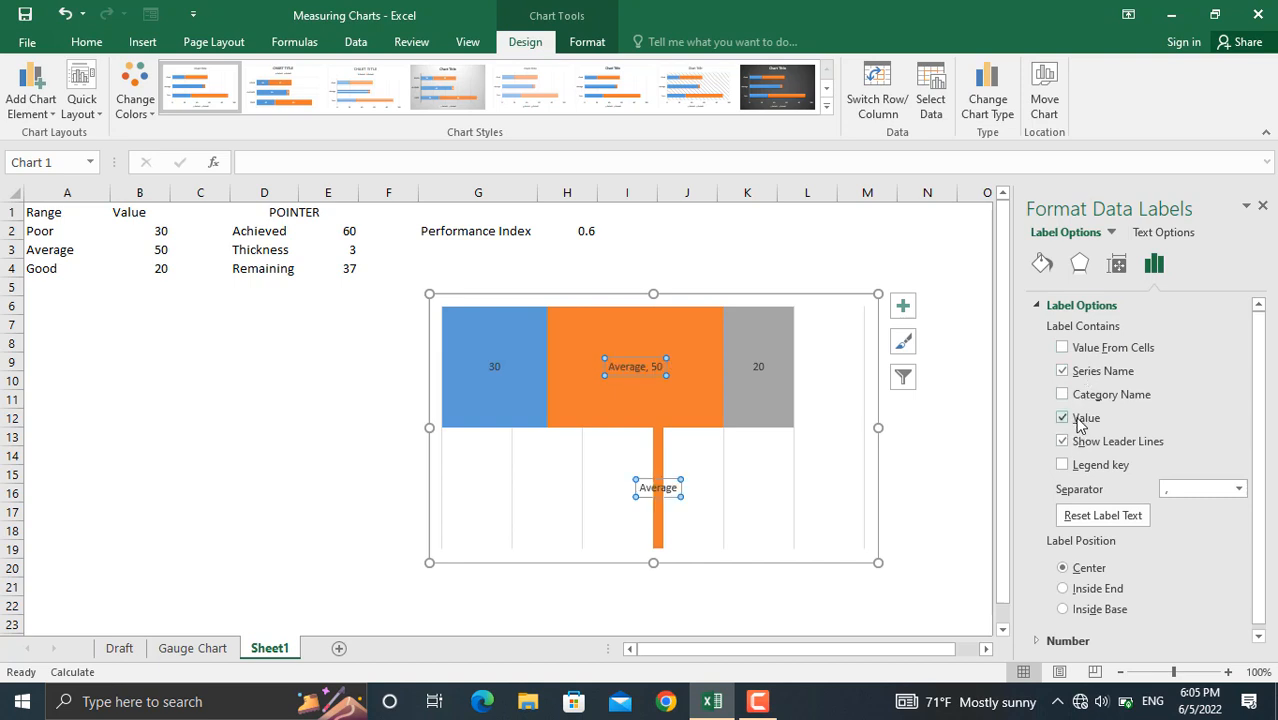
left_click(759, 369)
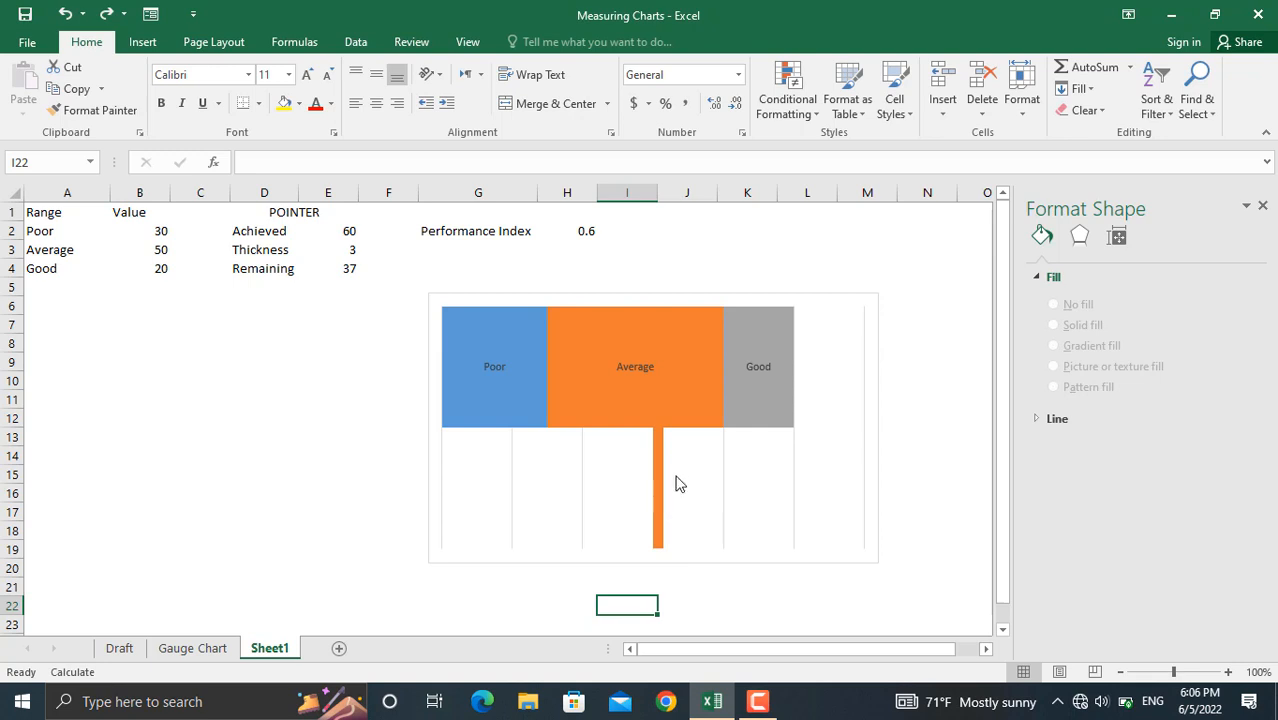
Draw an up arrow block shape about 0.83" wide and 1.63" high on the empty cells beside the chart
left_click(142, 42)
left_click(287, 67)
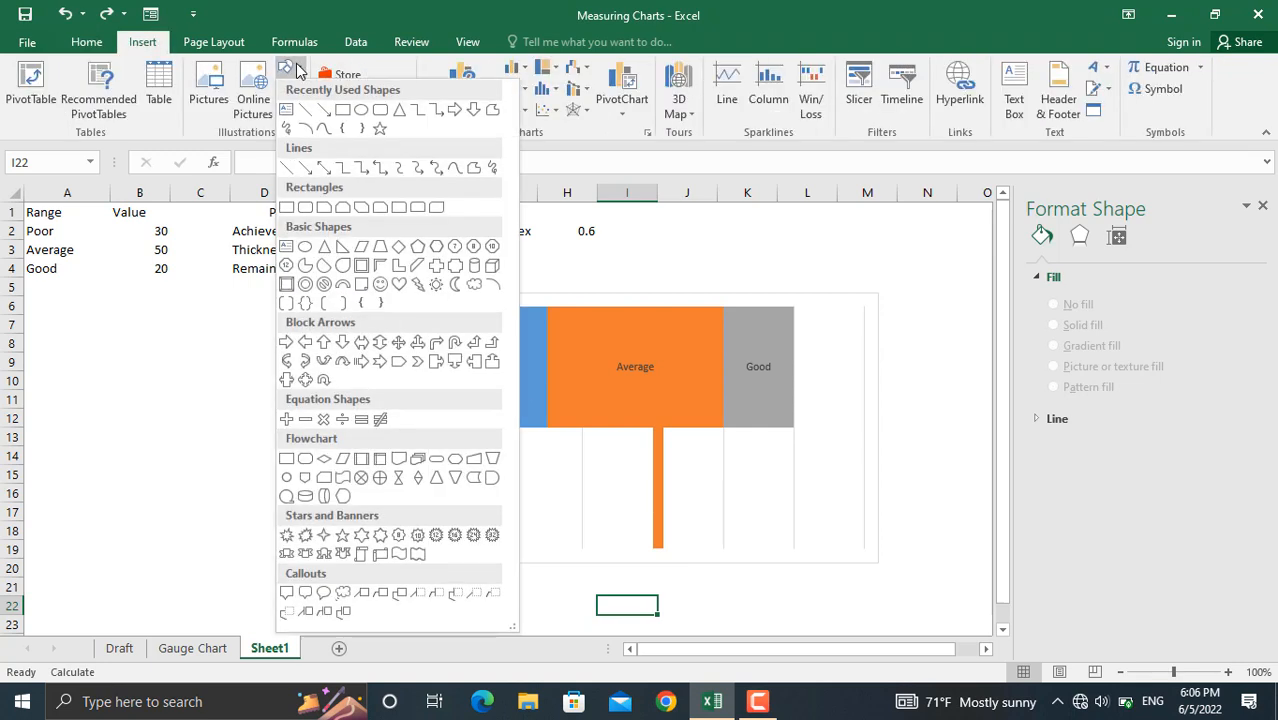
left_click(323, 343)
left_click_drag(254, 343, 330, 490)
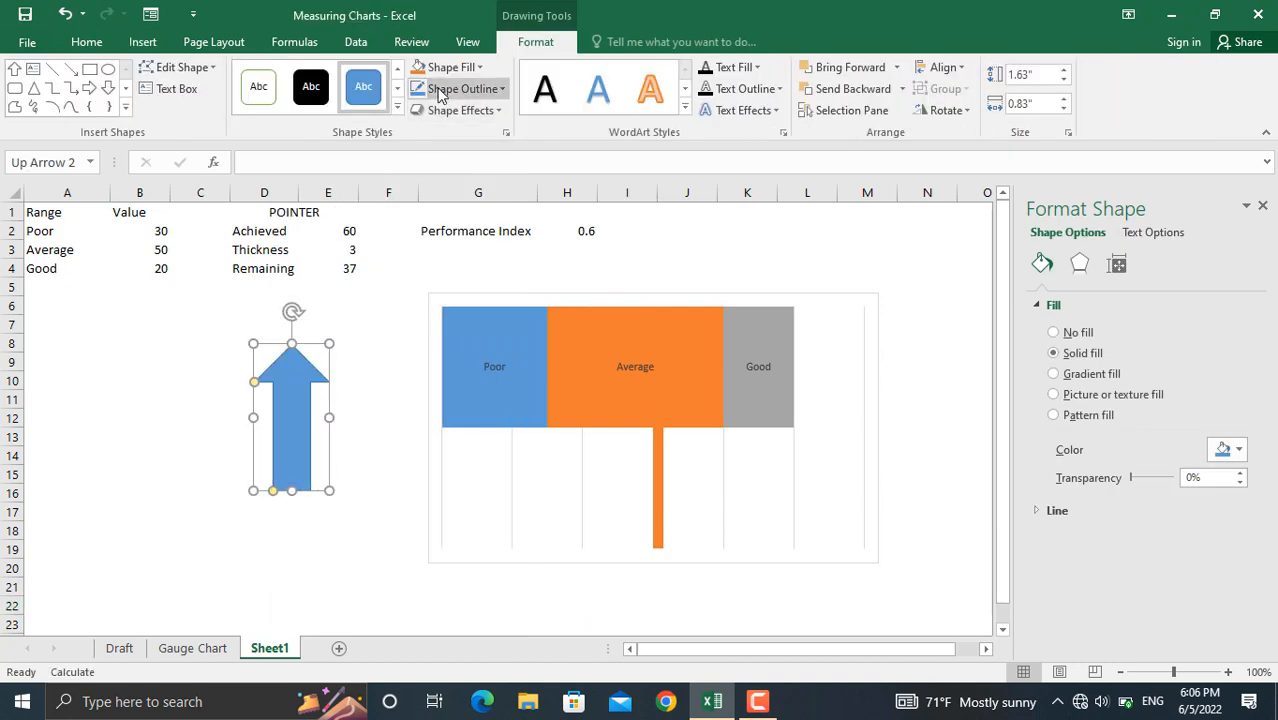
Set the arrow's fill and outline to the recently used dark blue color
left_click(469, 75)
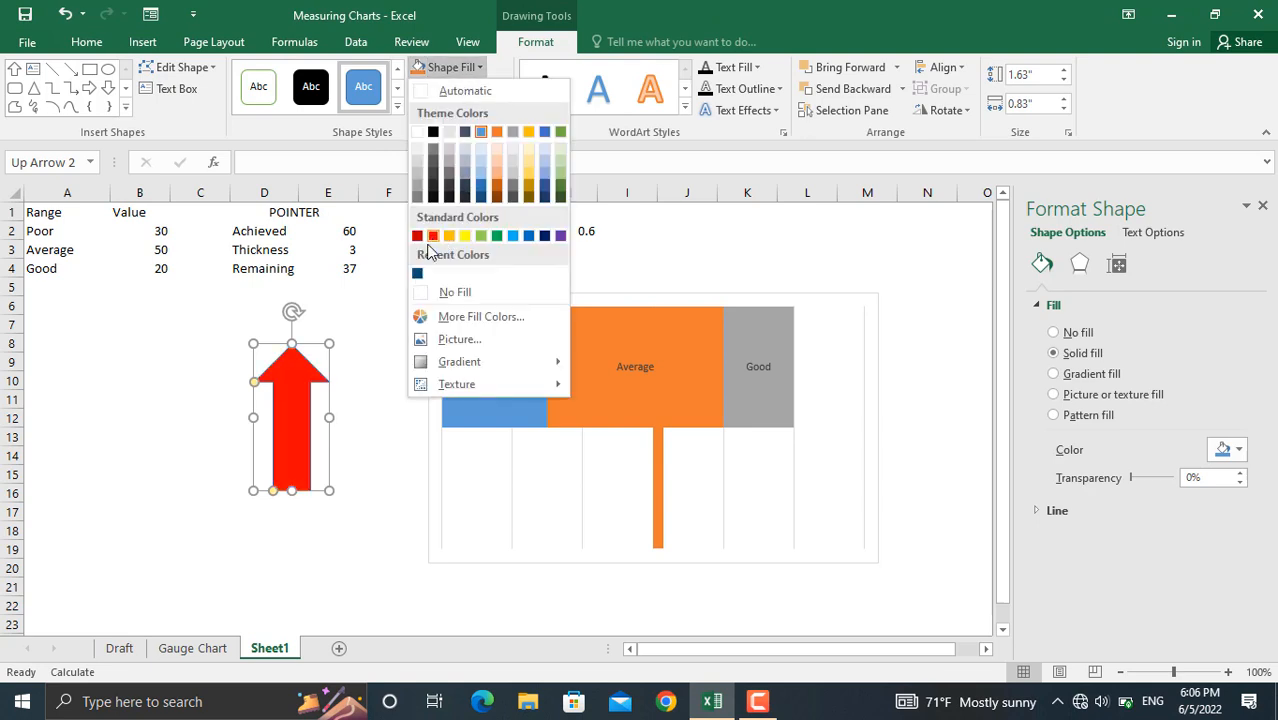
left_click(416, 273)
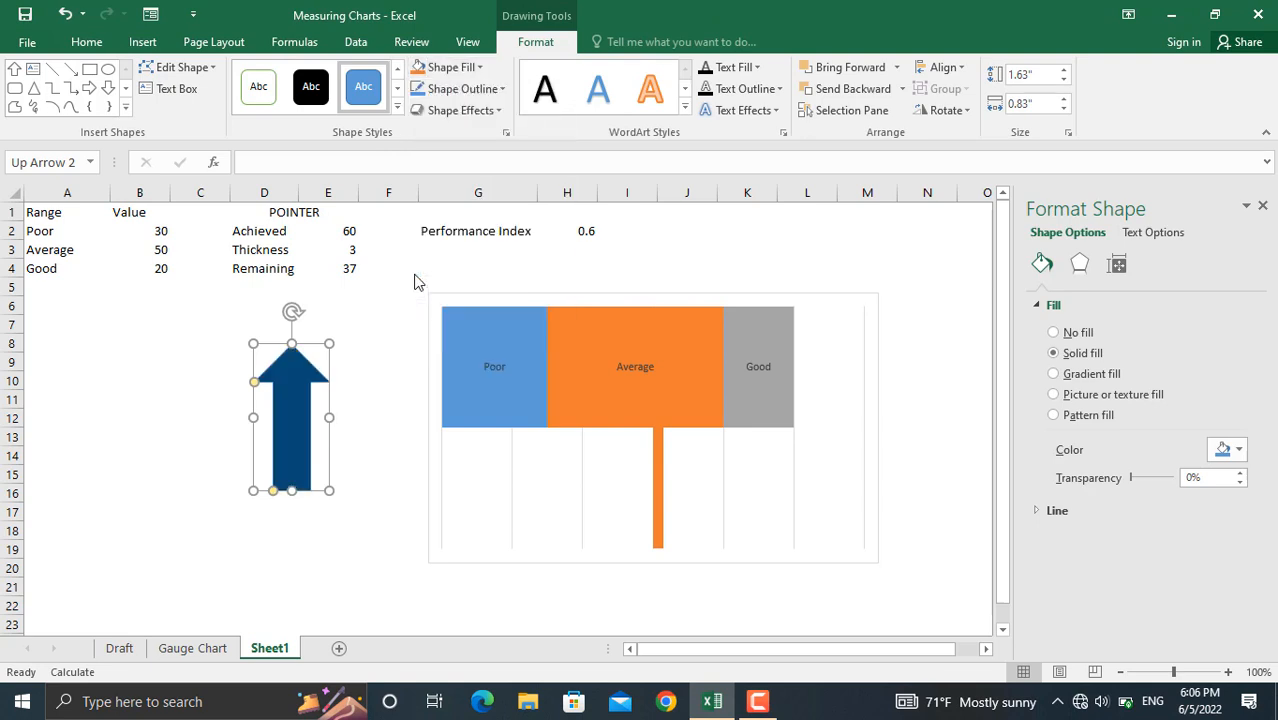
left_click(483, 94)
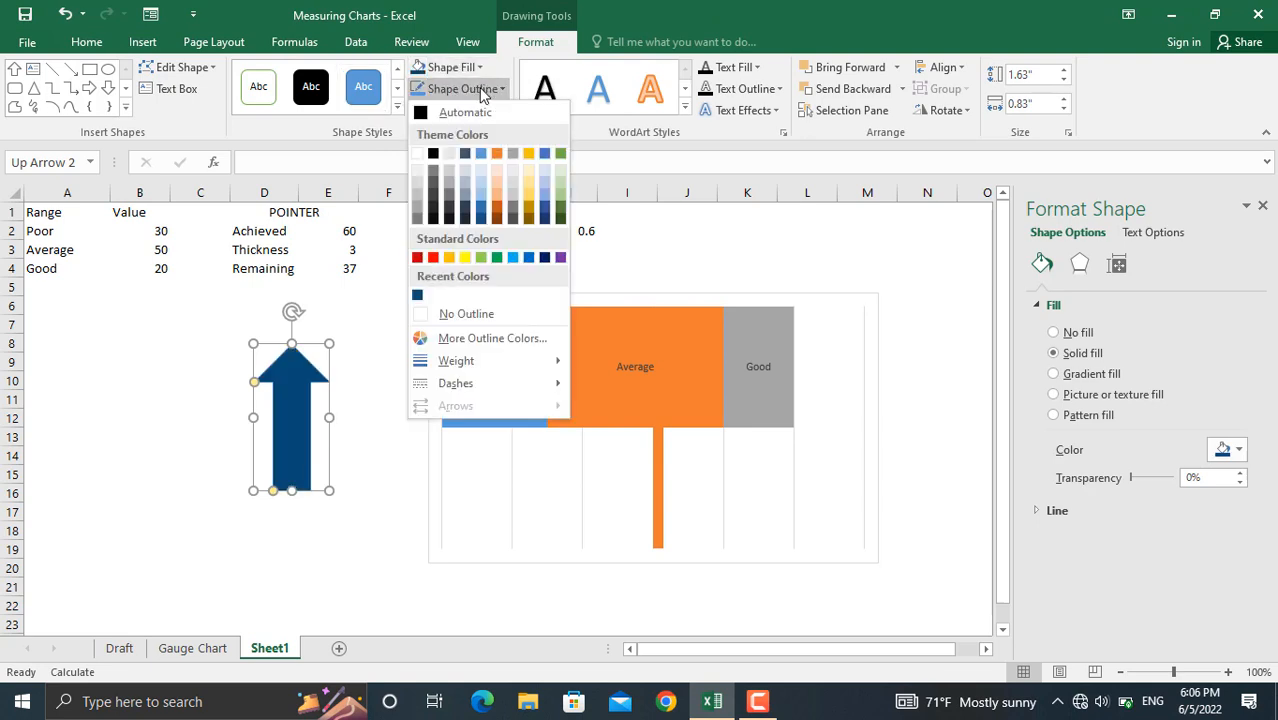
left_click(418, 295)
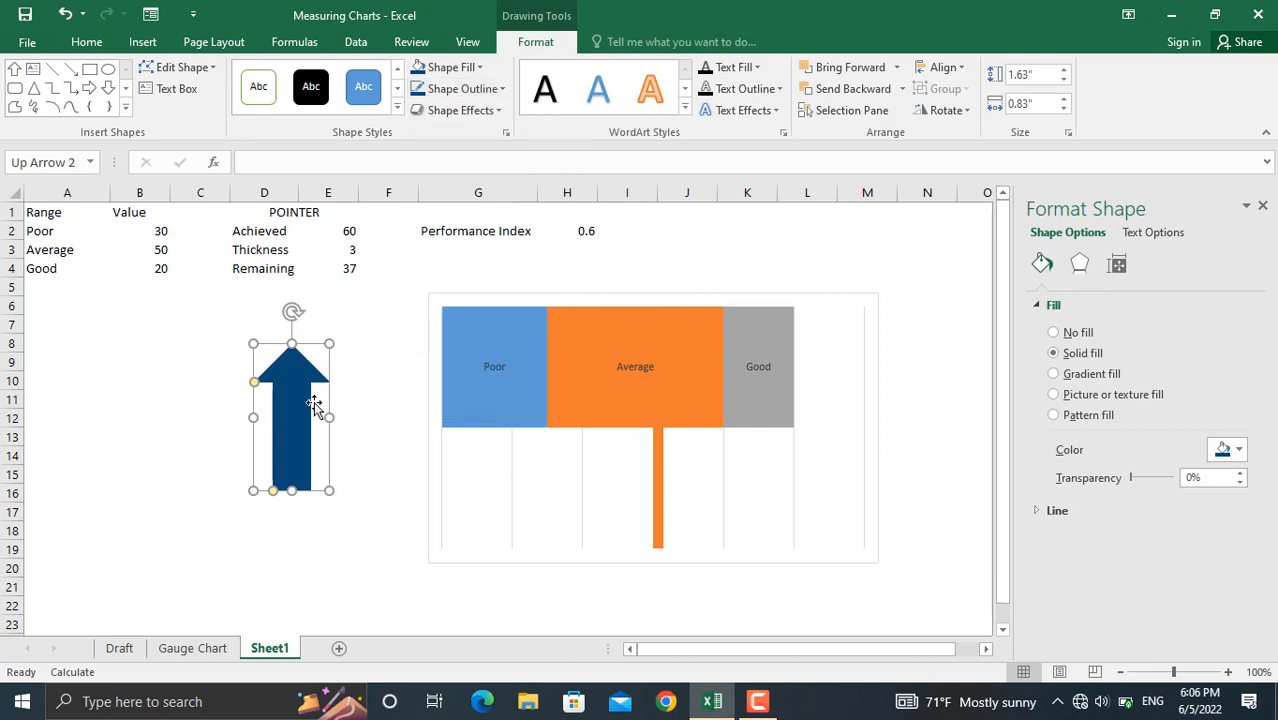
Copy the arrow shape and paste it onto the narrow Thickness segment of the pointer bar as its fill
key("Escape")
left_click(655, 468)
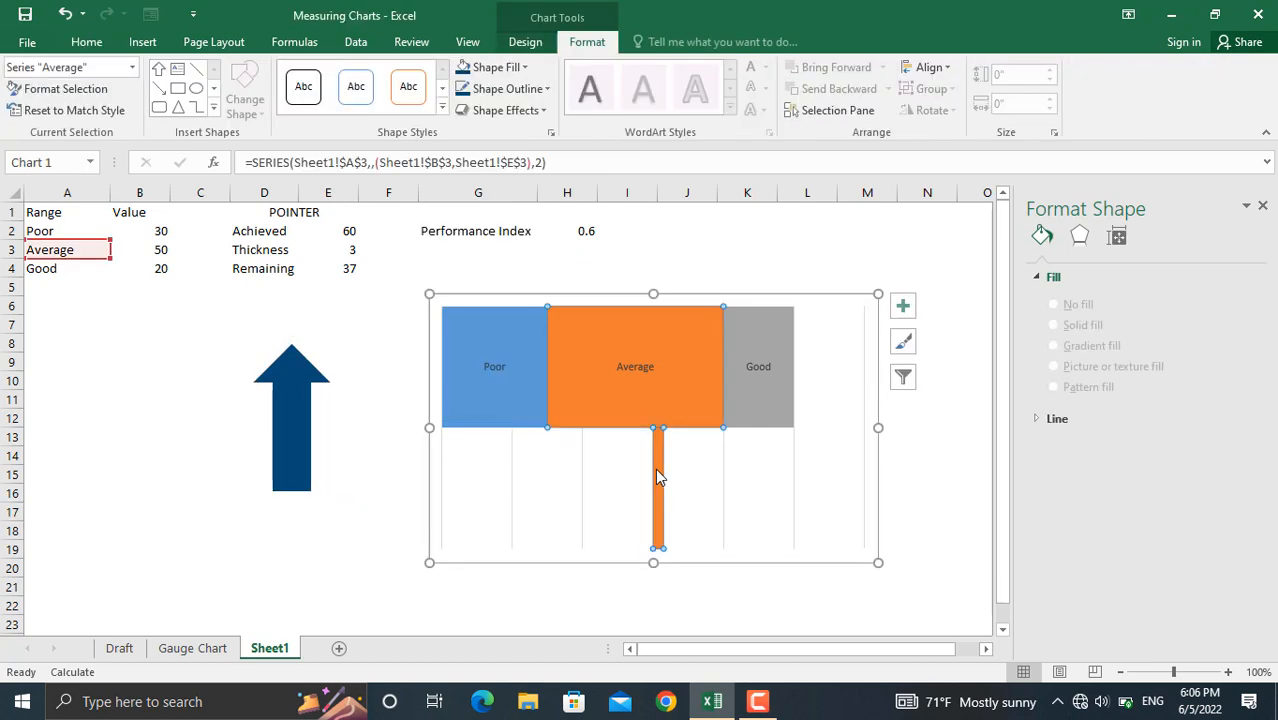
left_click(656, 470)
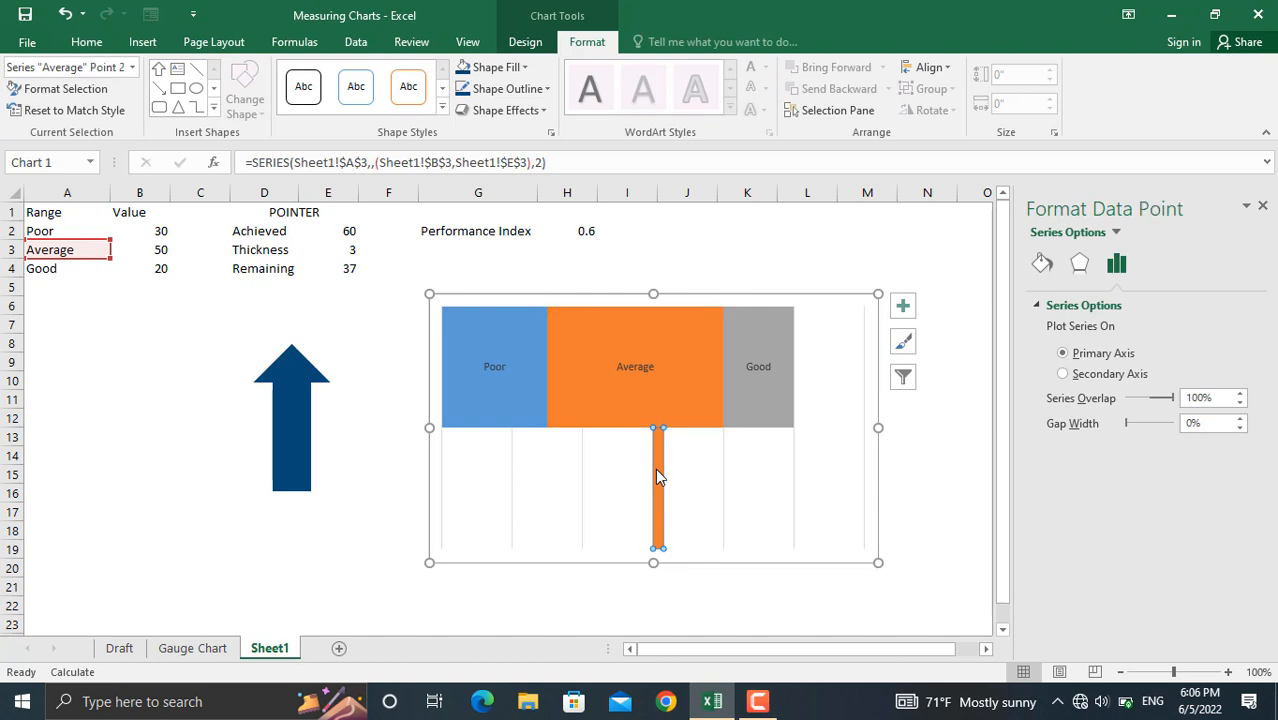
key("ctrl+v")
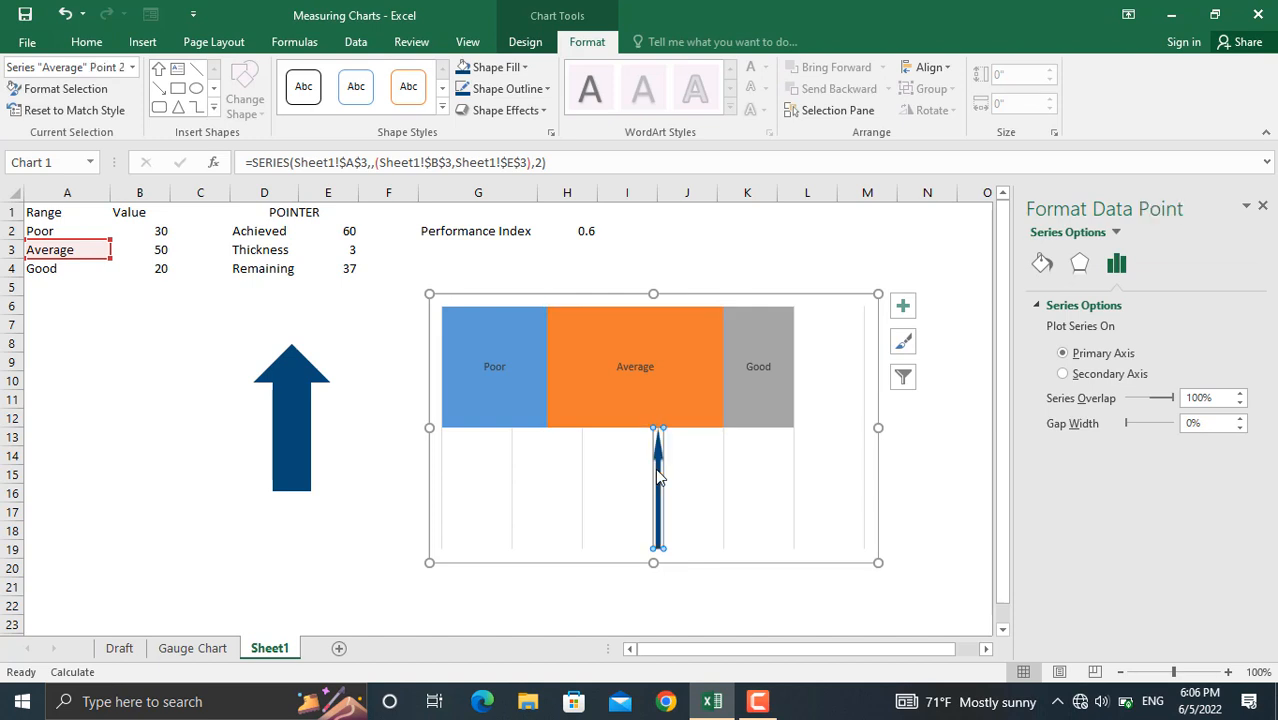
Give the Poor range segment of the upper bar a solid red fill with 40% transparency
left_click(517, 393)
left_click(516, 388)
left_click(516, 388)
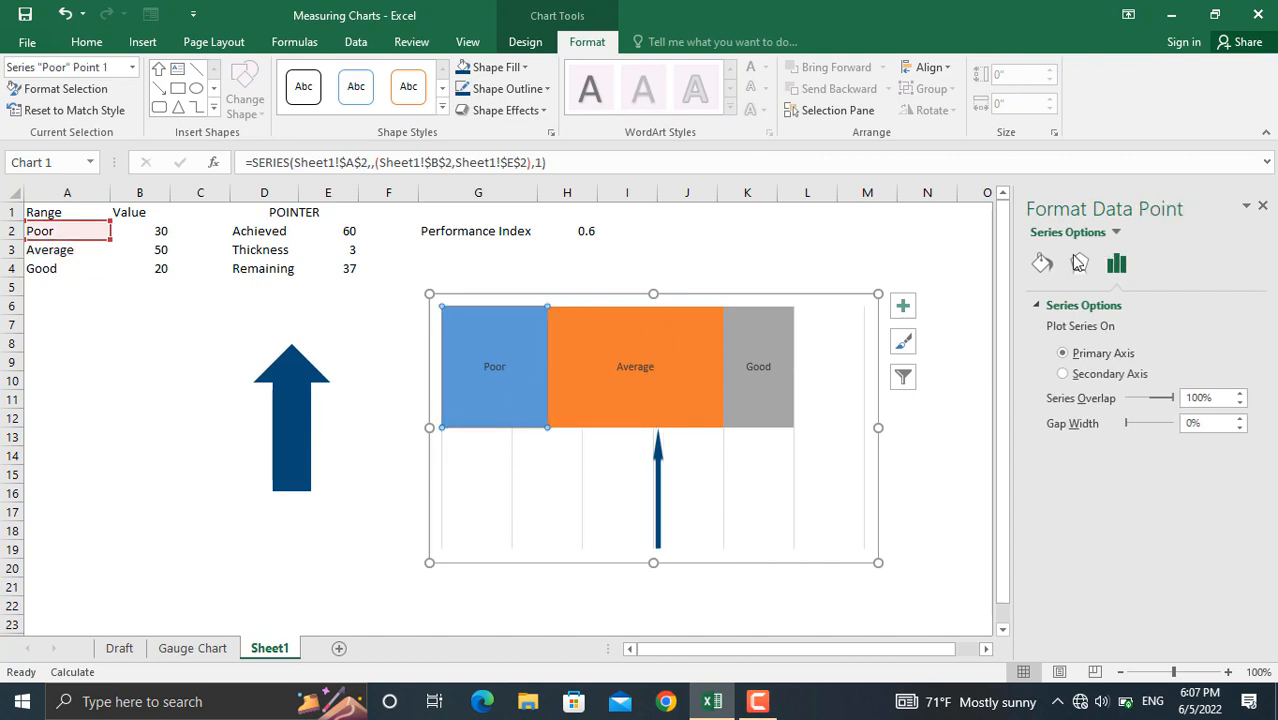
left_click(1043, 266)
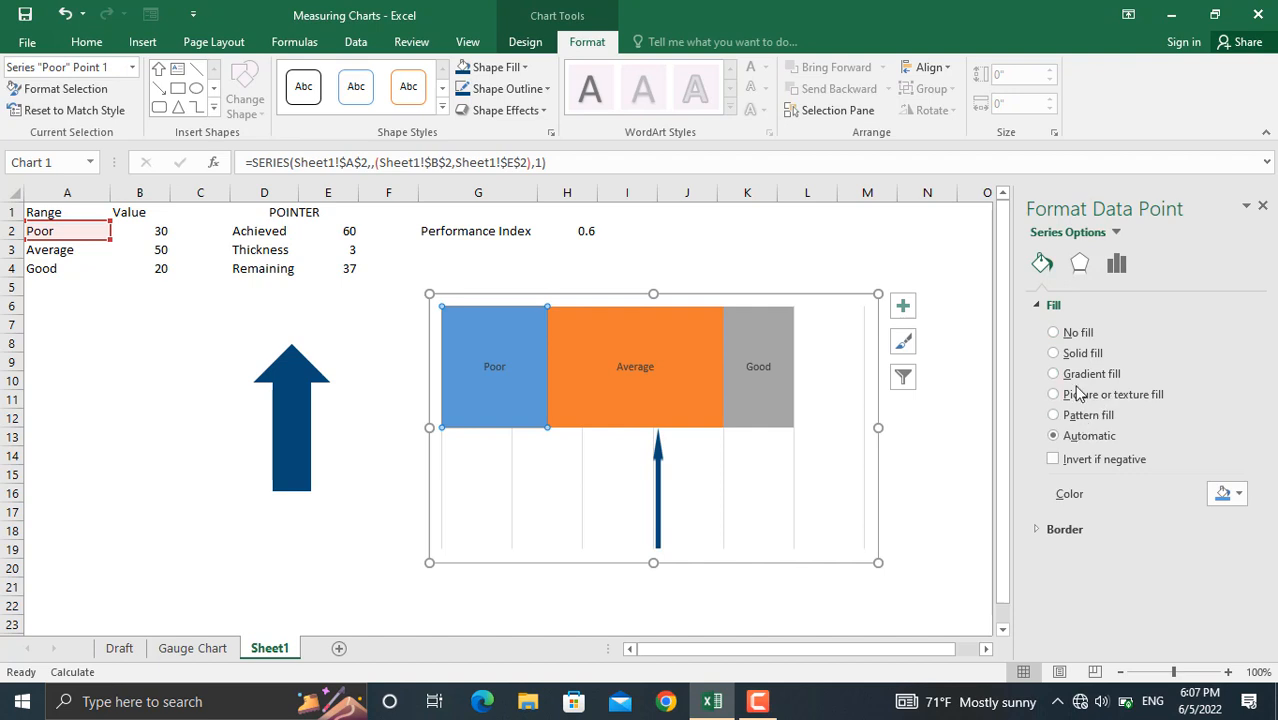
left_click(1079, 358)
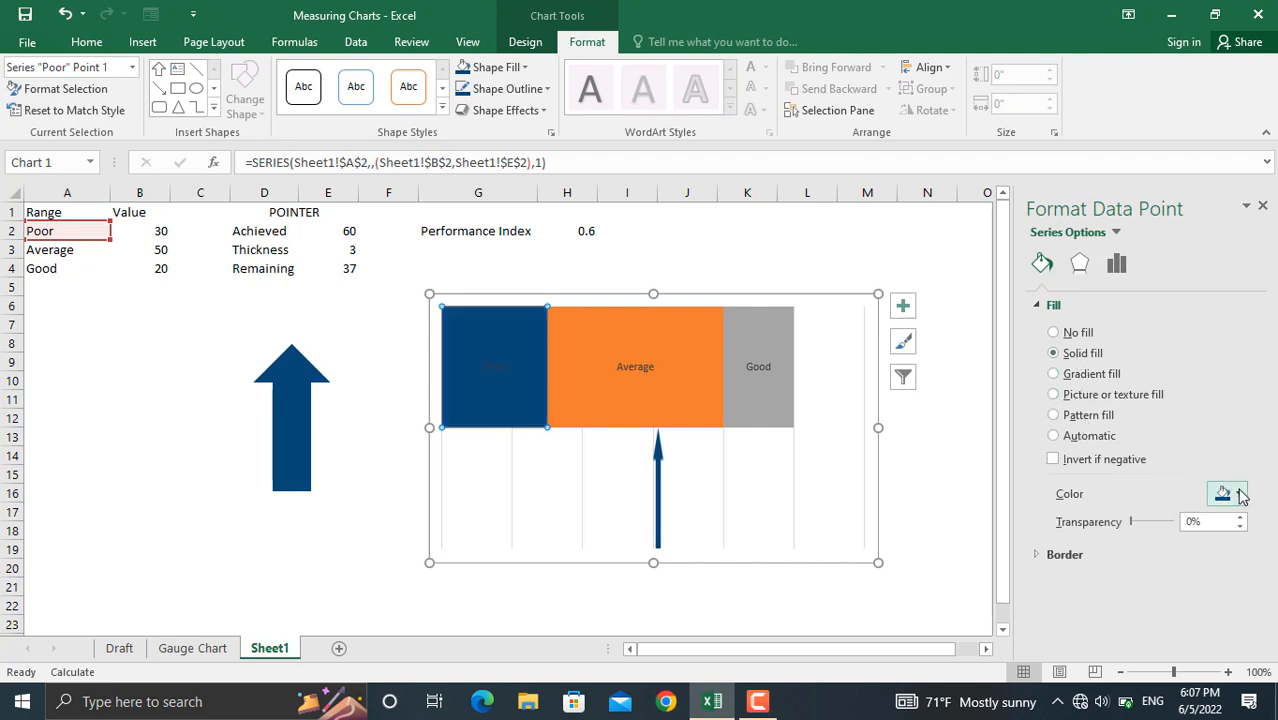
left_click(1230, 493)
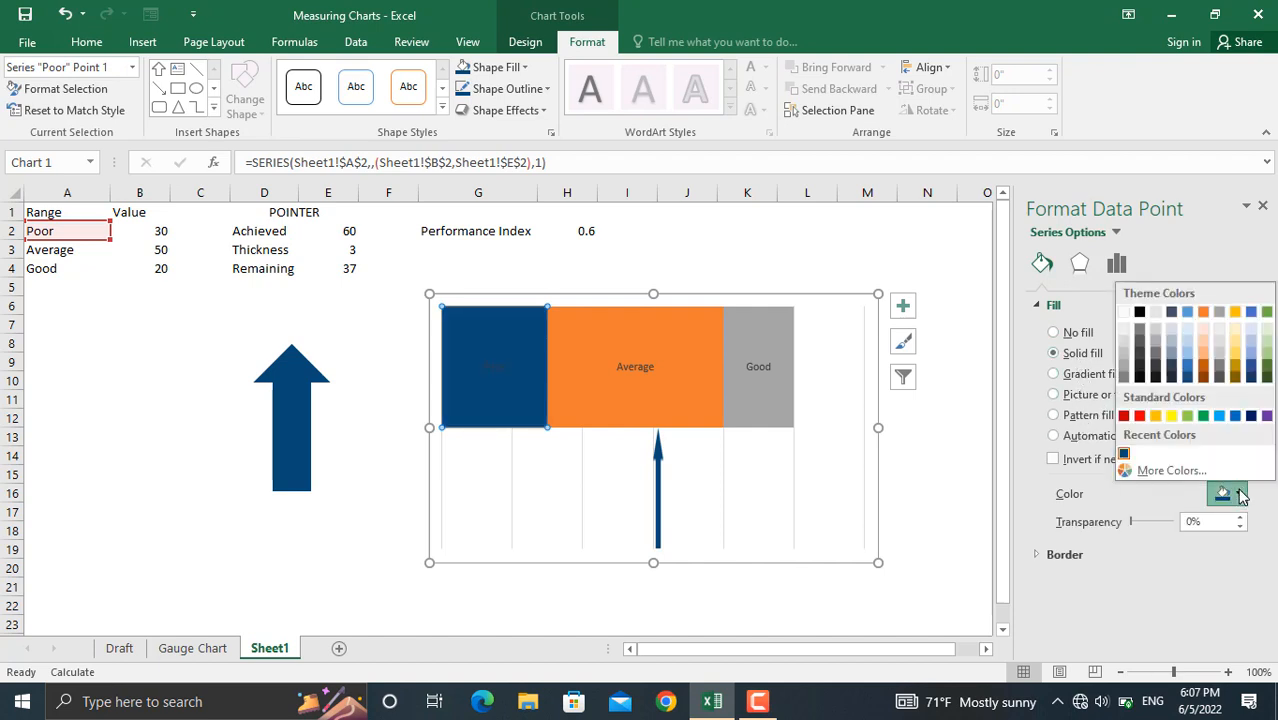
left_click(1140, 416)
left_click_drag(1211, 519, 1176, 522)
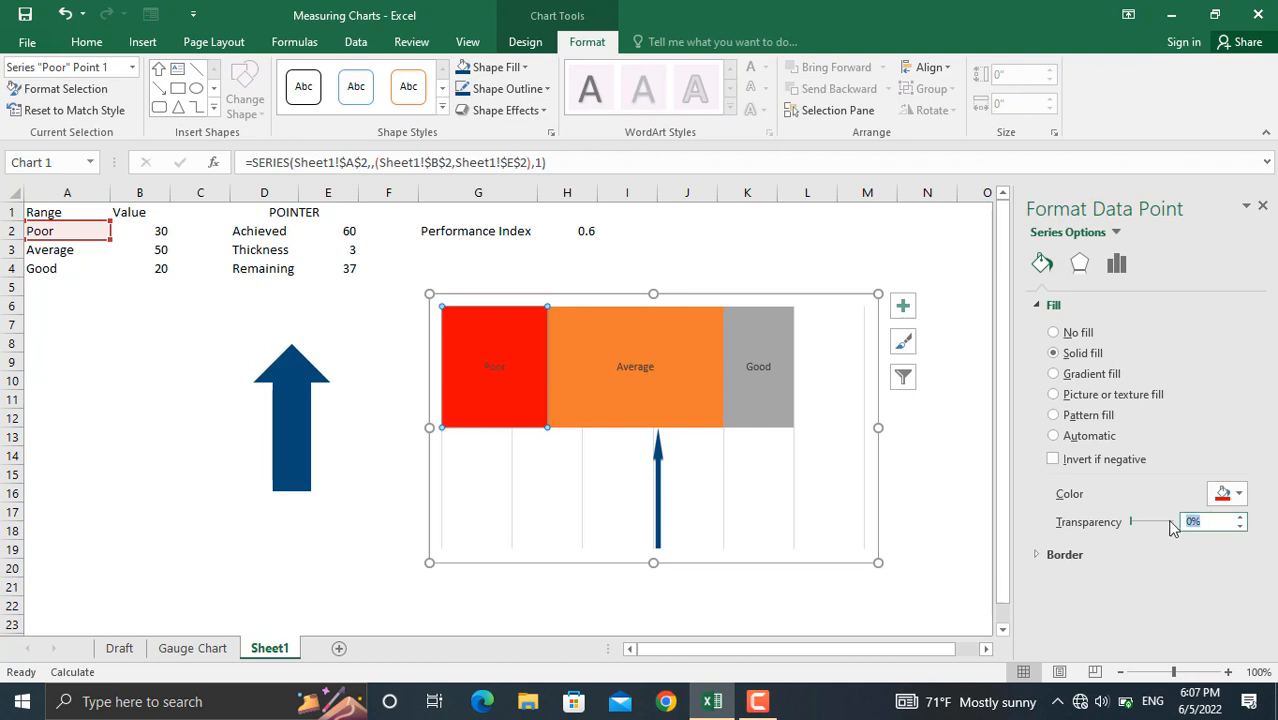
type("40")
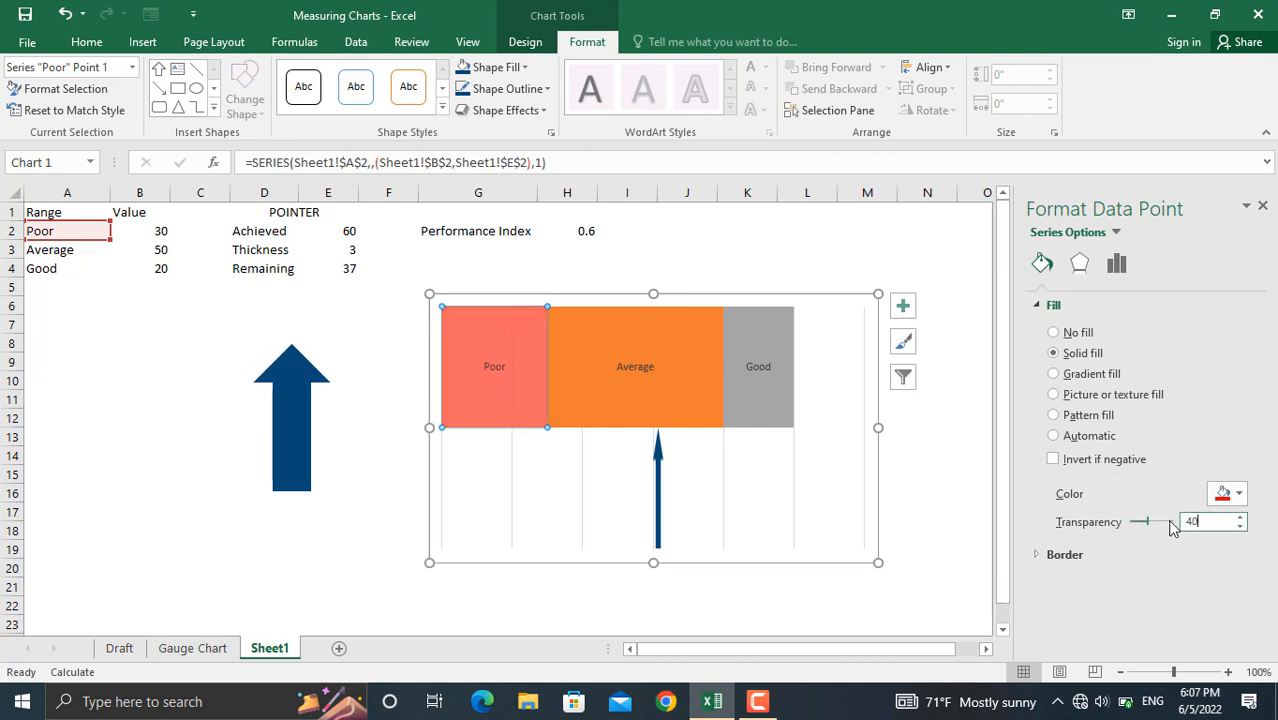
Give the Average range segment of the upper bar a solid orange fill with 40% transparency
left_click(680, 406)
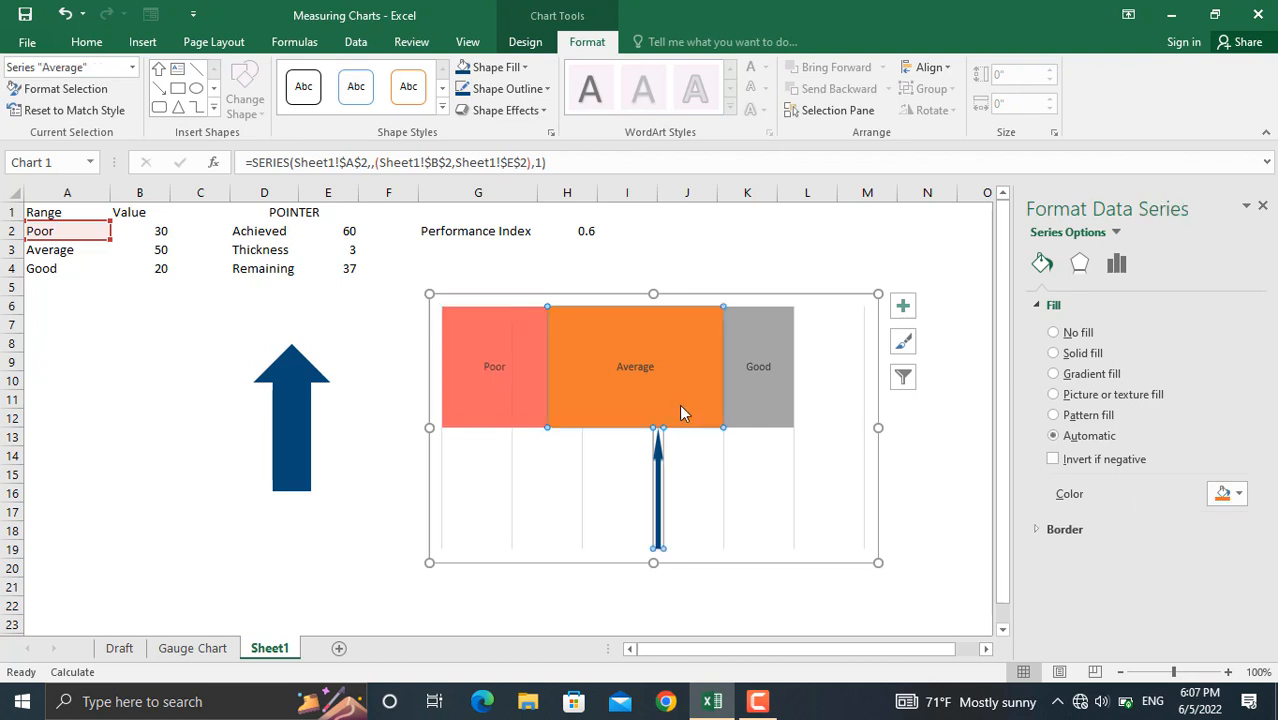
left_click(679, 404)
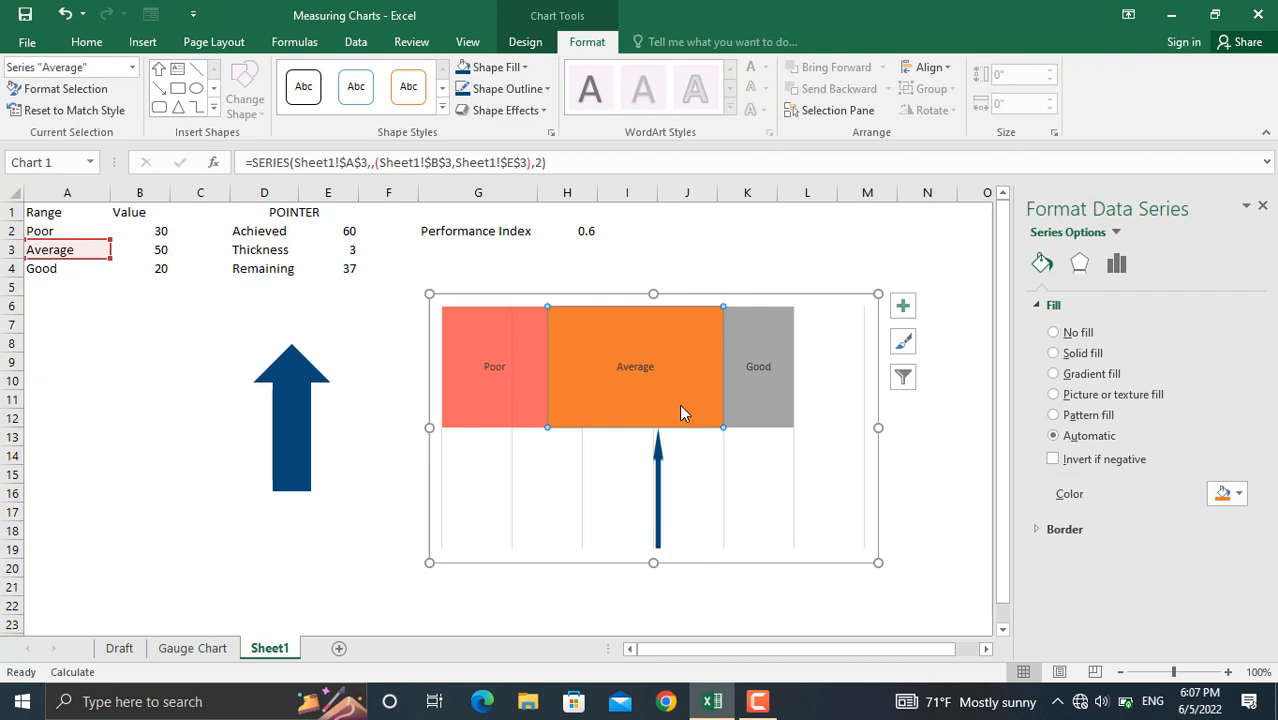
left_click(1080, 353)
left_click(1239, 494)
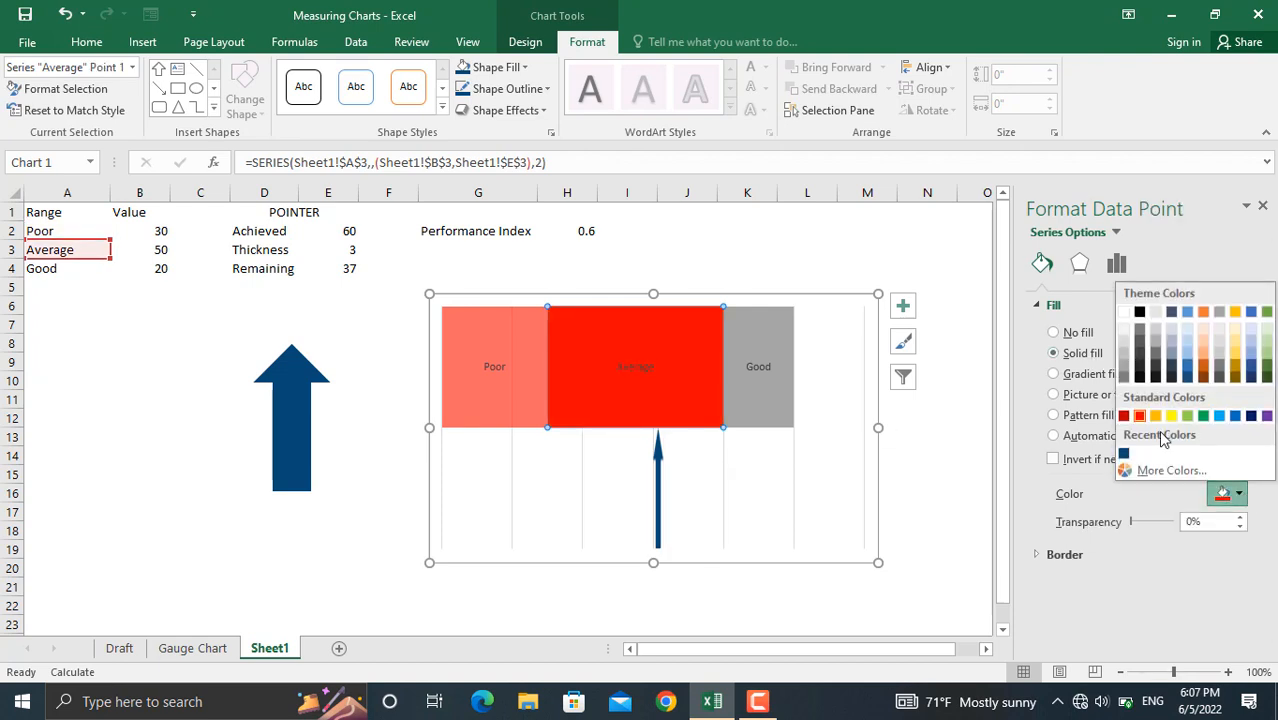
left_click(1156, 417)
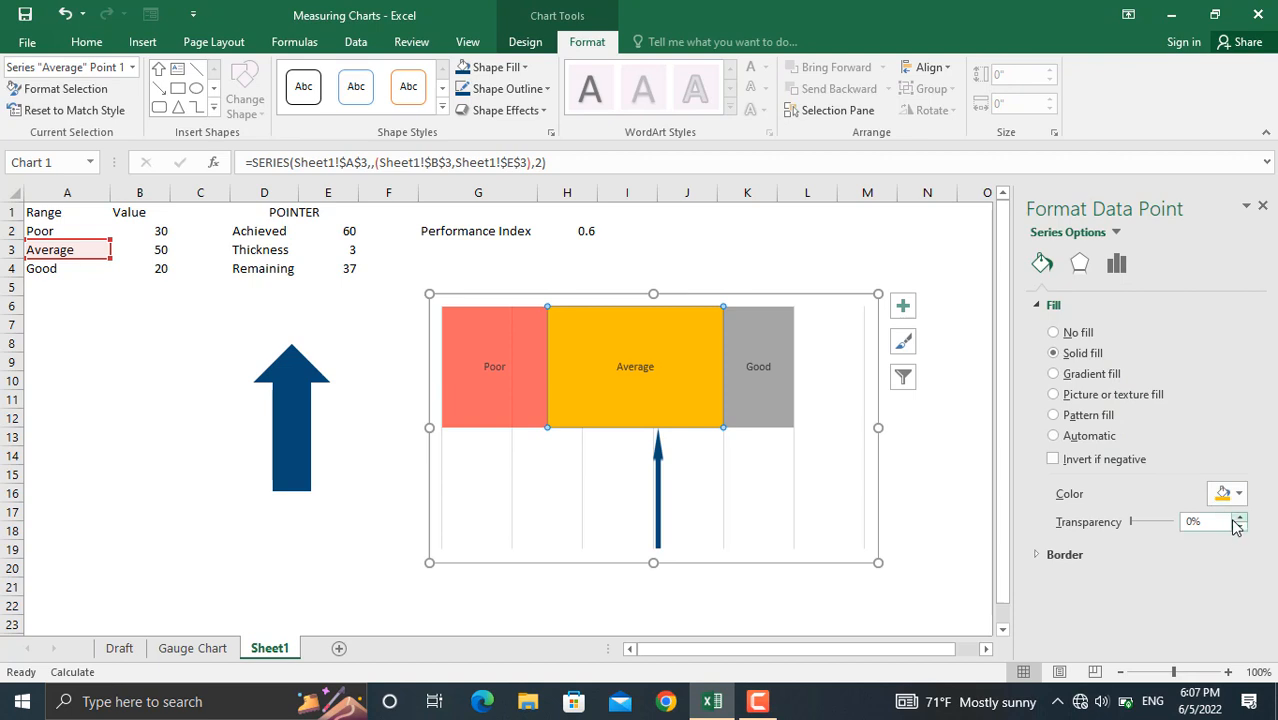
left_click(1201, 521)
left_click_drag(1164, 519, 1155, 517)
type("4")
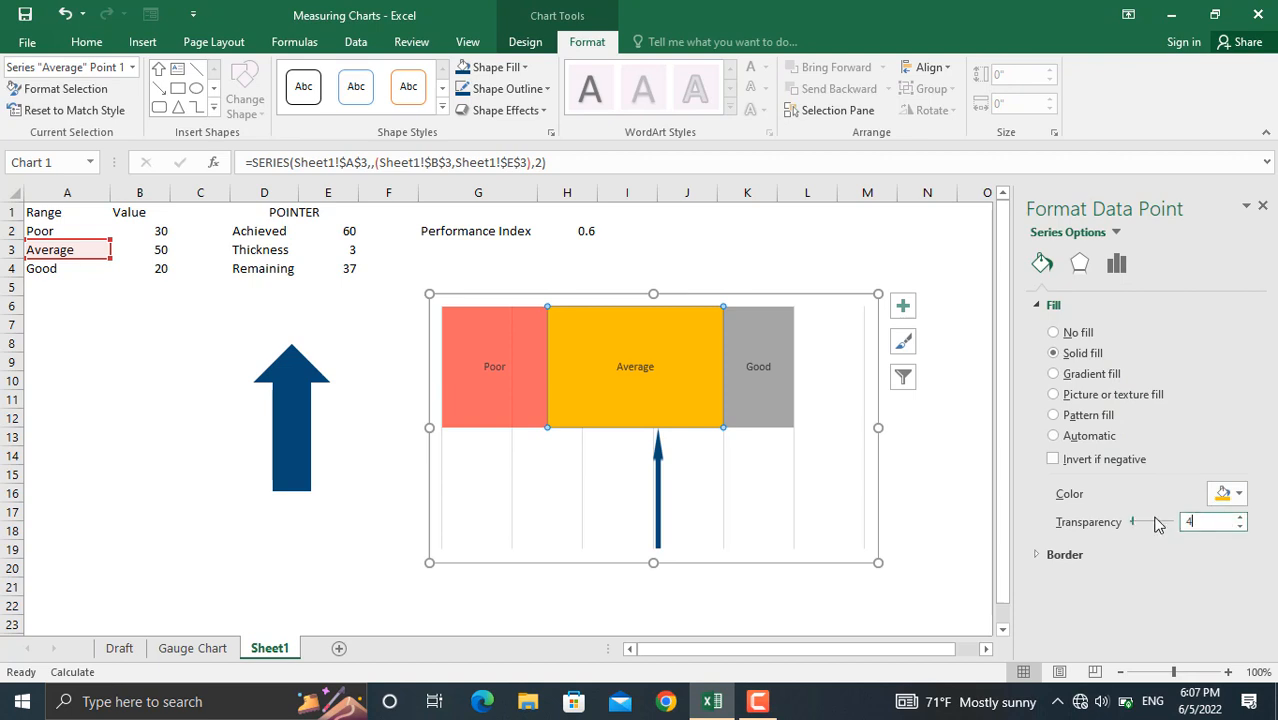
type("0")
Give the Good range segment of the upper bar a solid green fill with 40% transparency
left_click(768, 390)
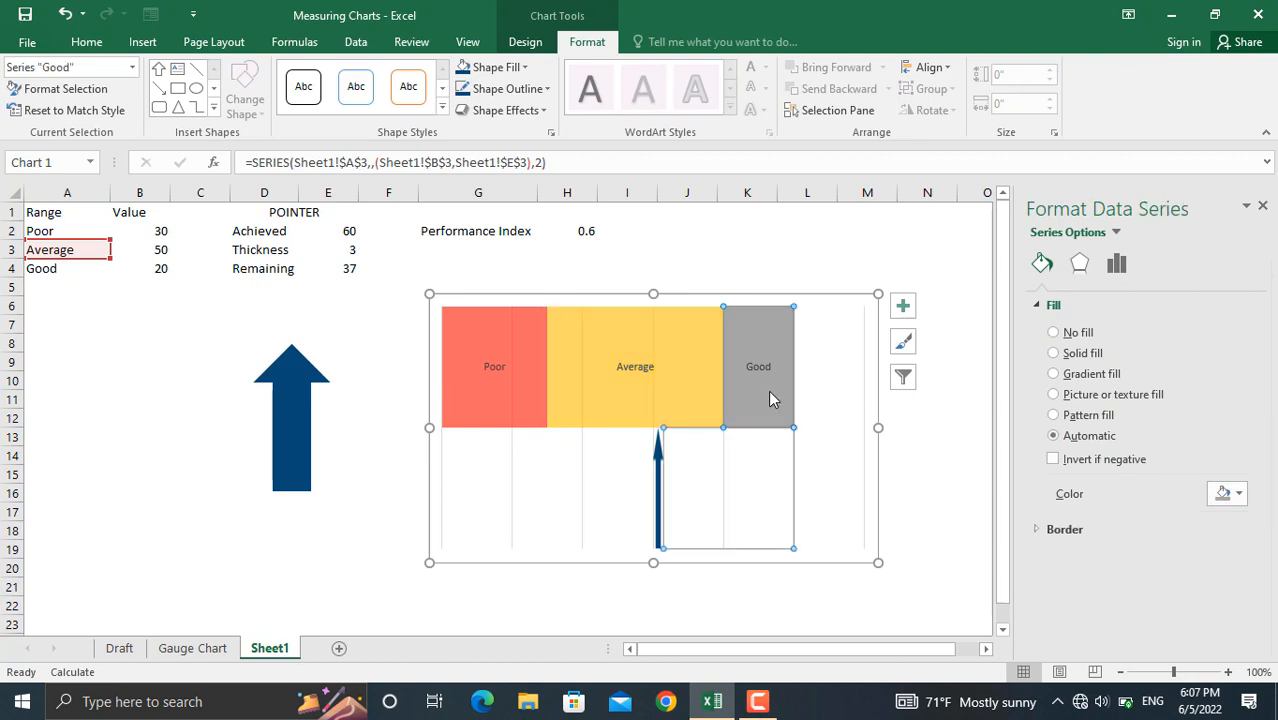
left_click(768, 390)
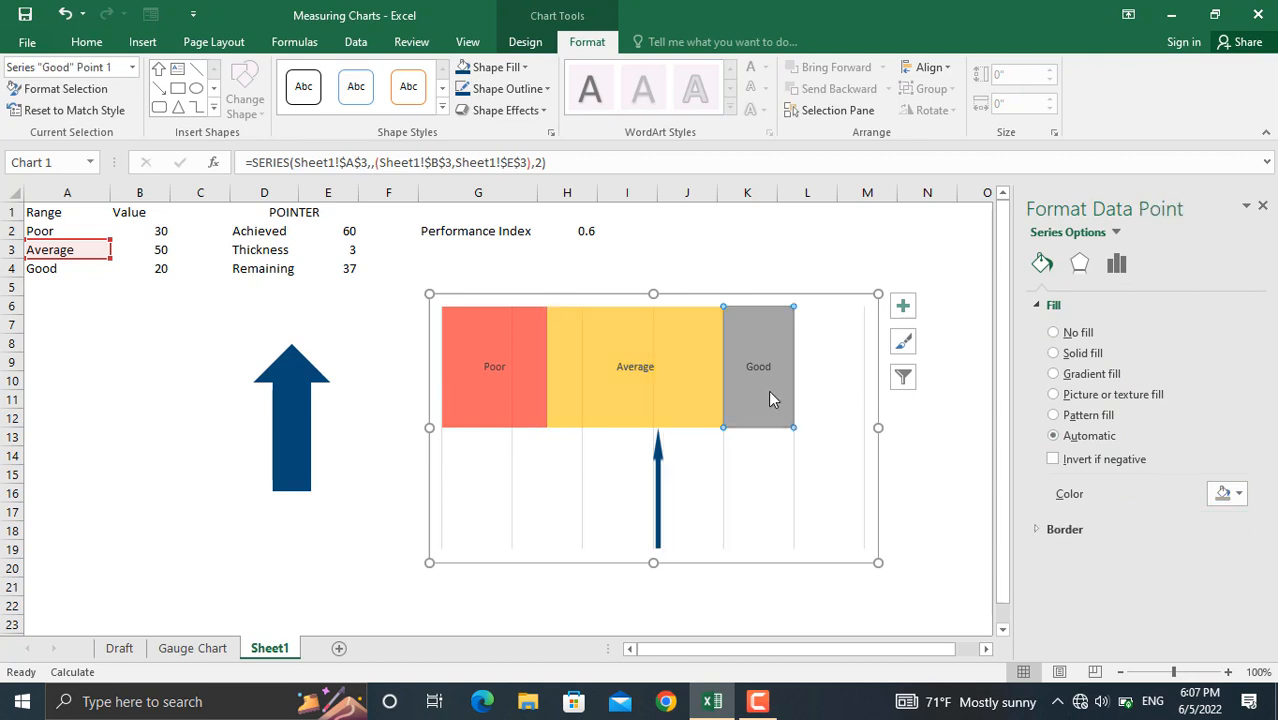
left_click(1085, 355)
left_click(1237, 493)
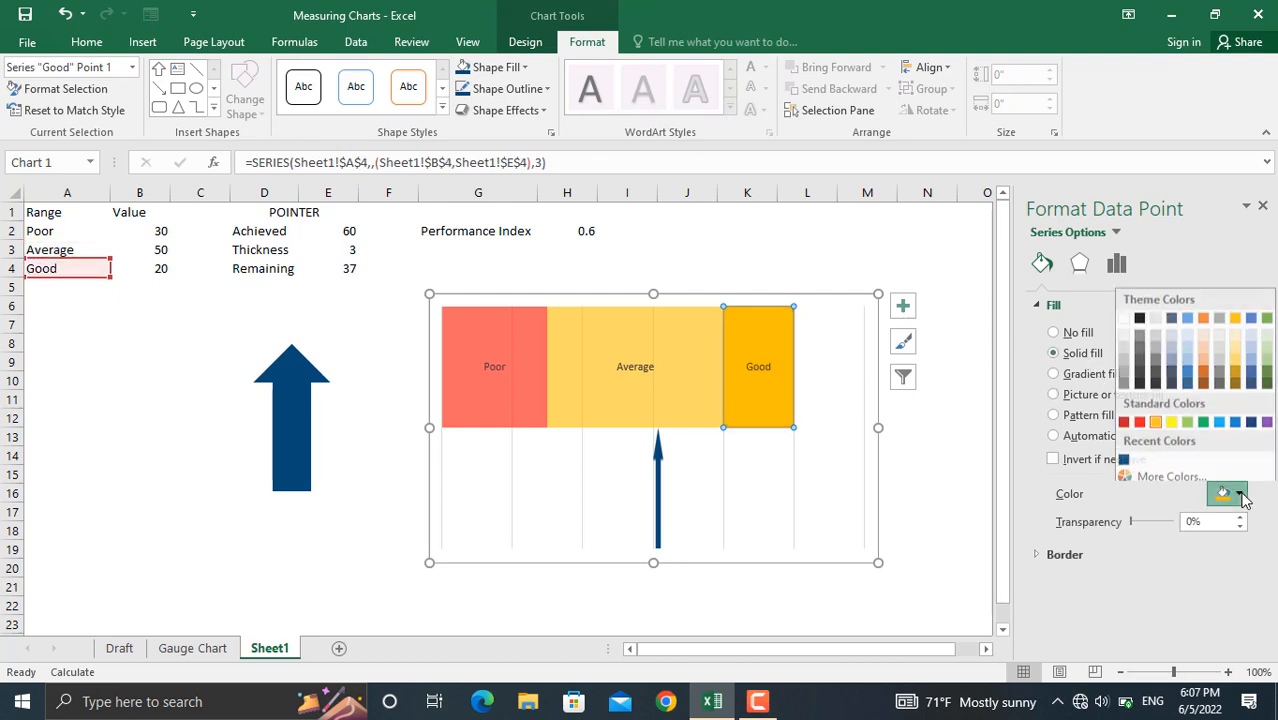
left_click(1205, 416)
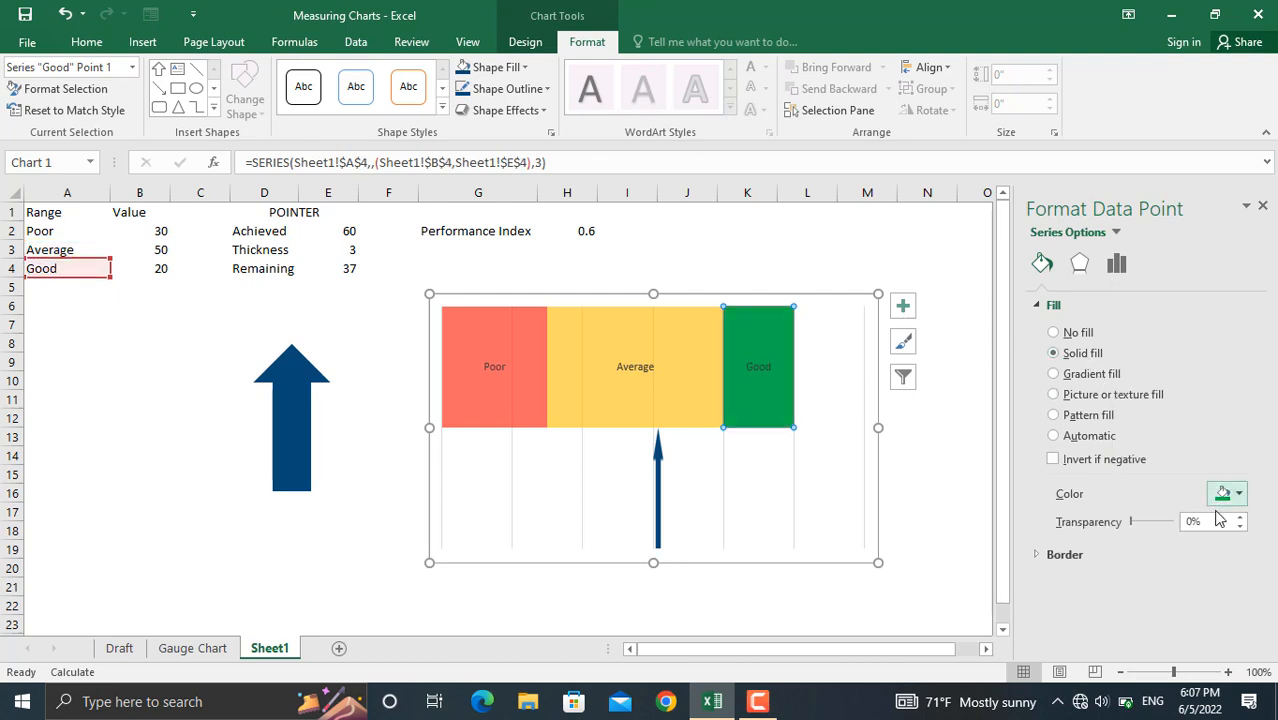
left_click_drag(1209, 523, 1170, 527)
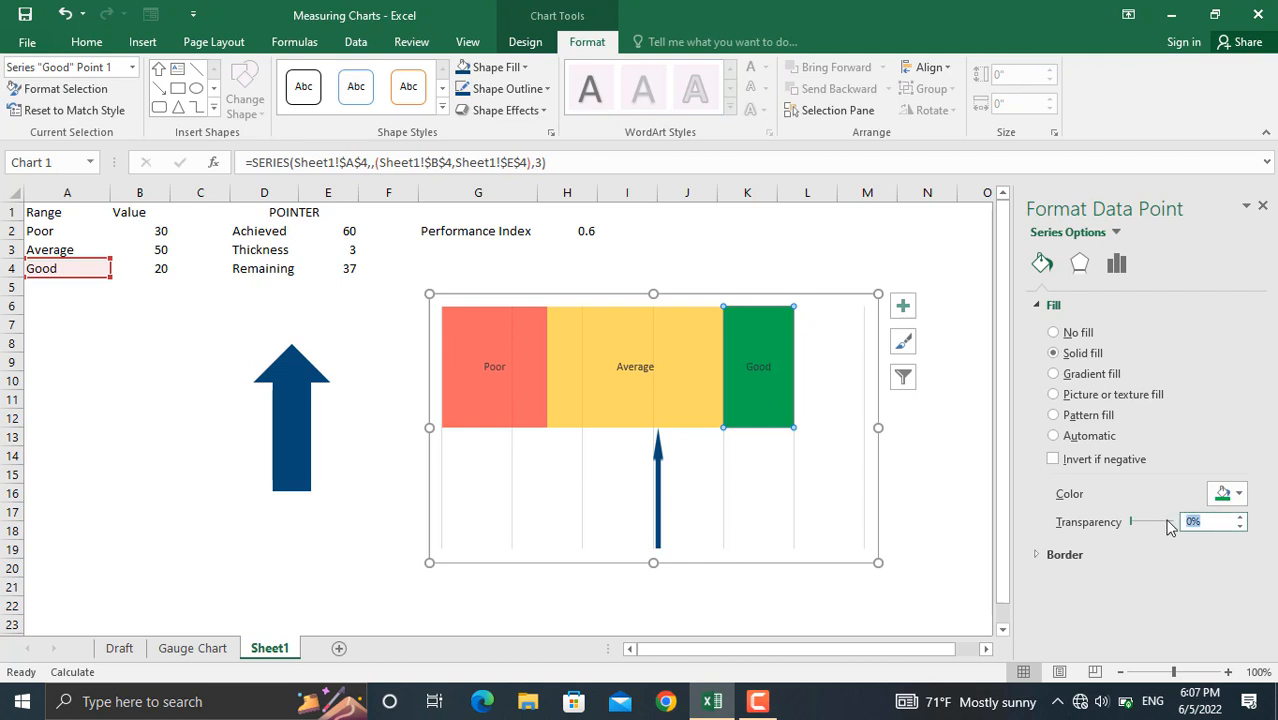
type("40")
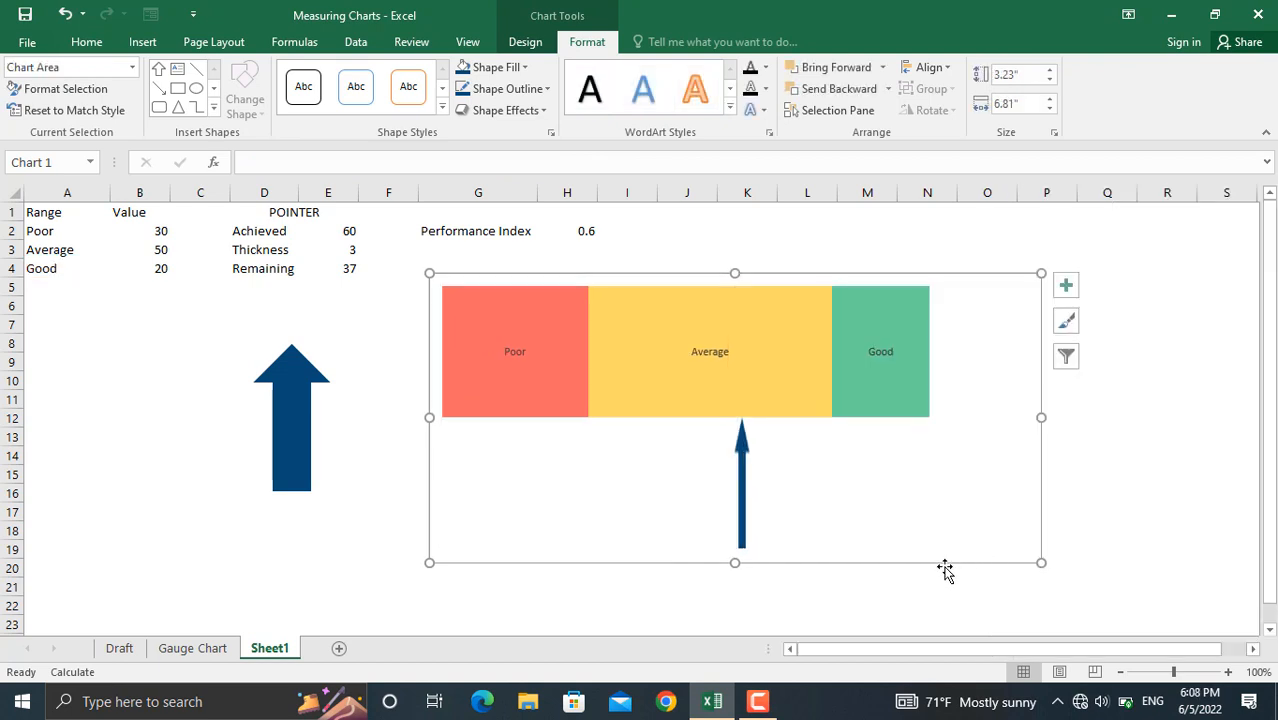
Format the chart area with no fill and no border line, and close the formatting options
right_click(945, 565)
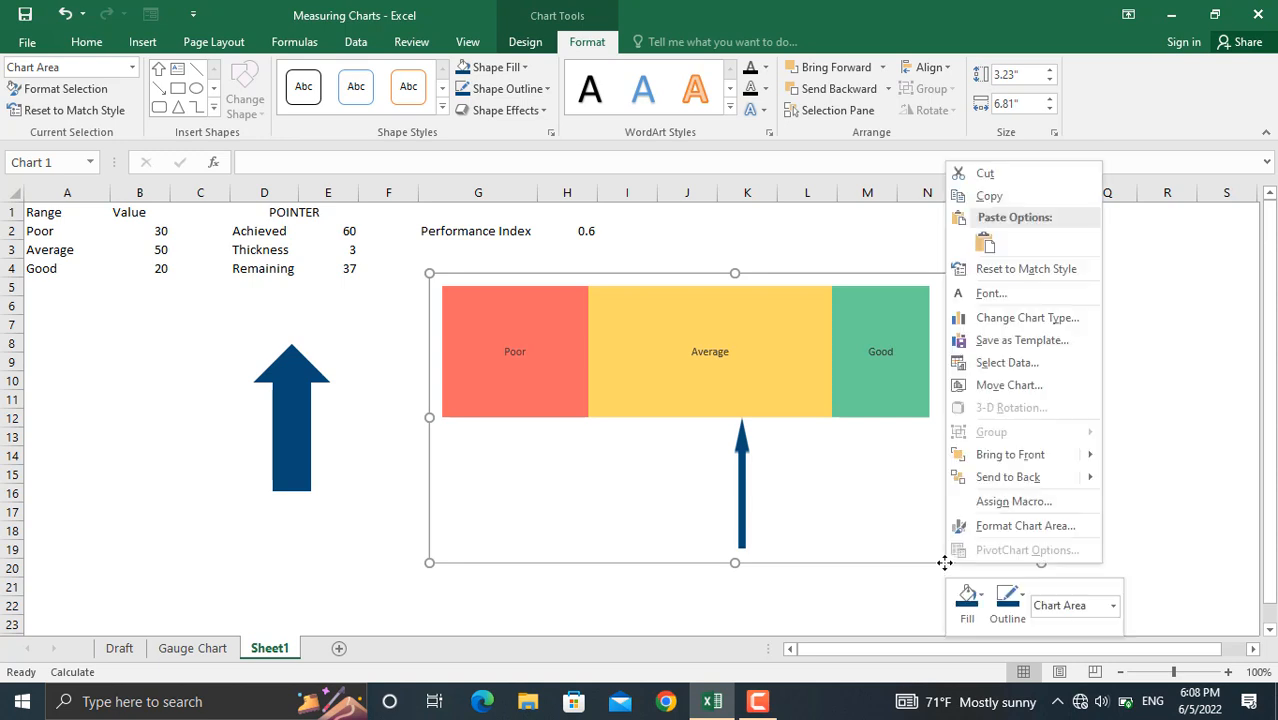
left_click(1005, 526)
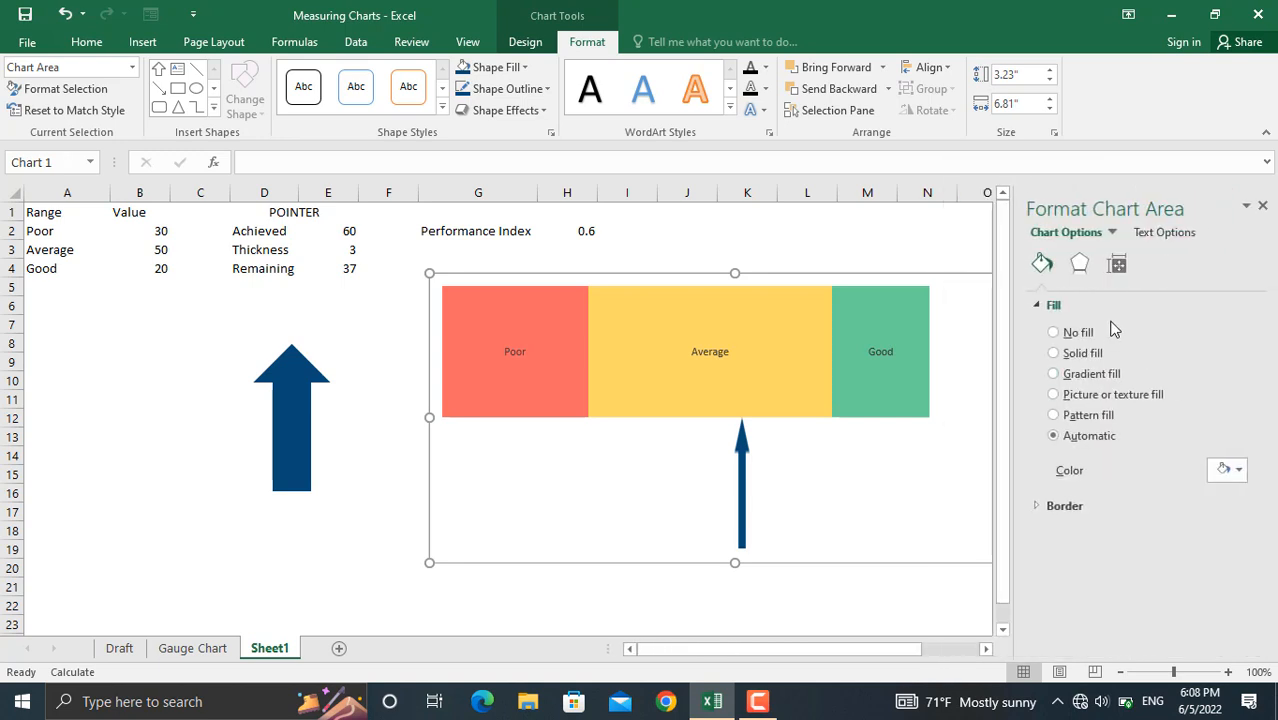
left_click(1082, 334)
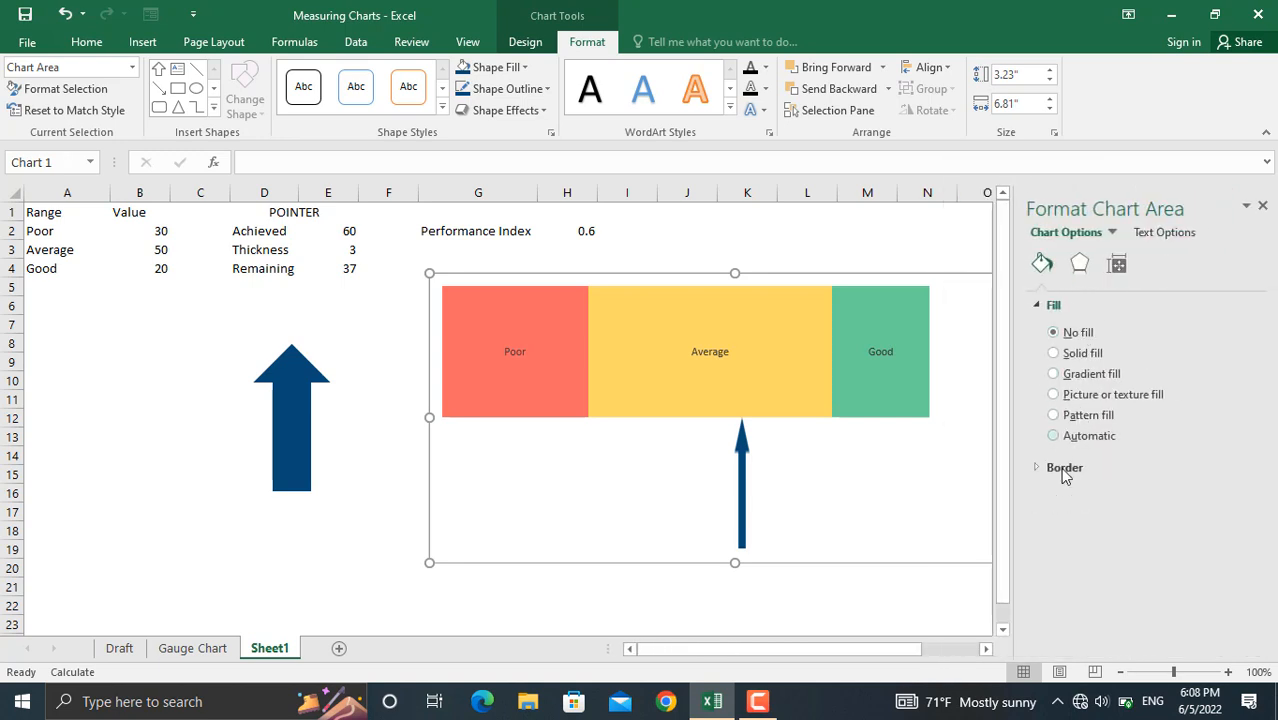
left_click(1060, 468)
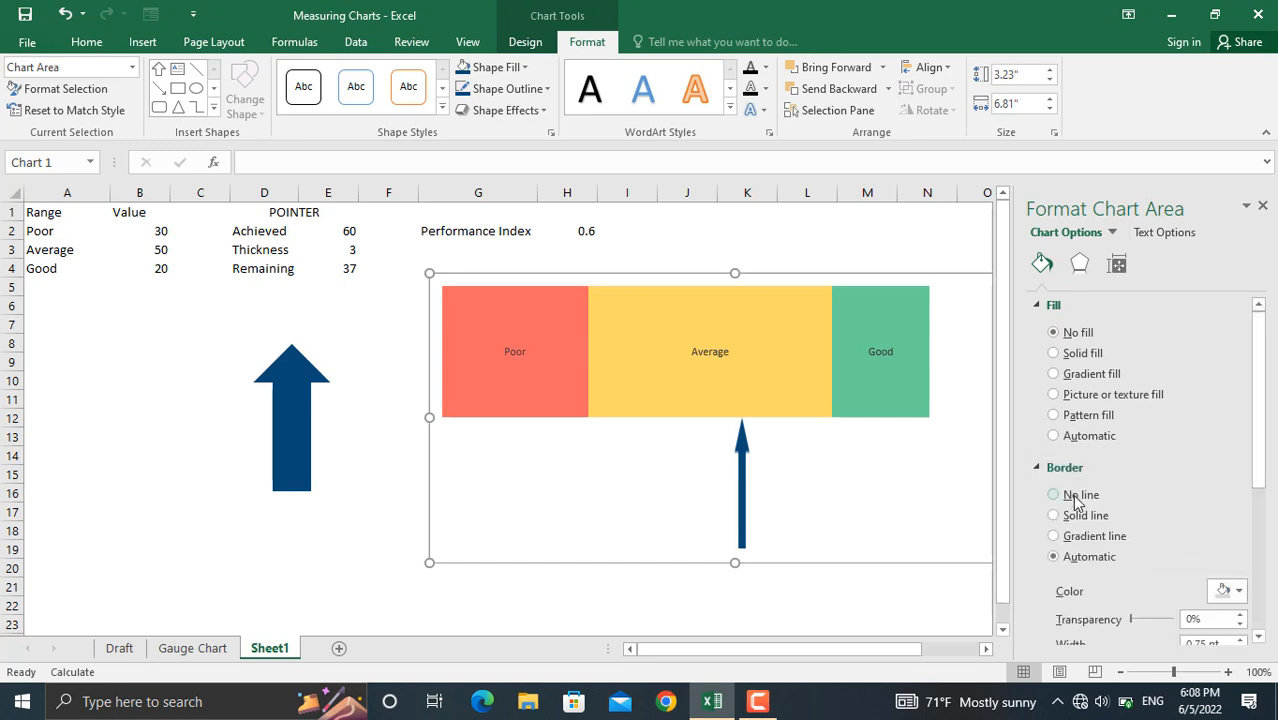
left_click(1263, 206)
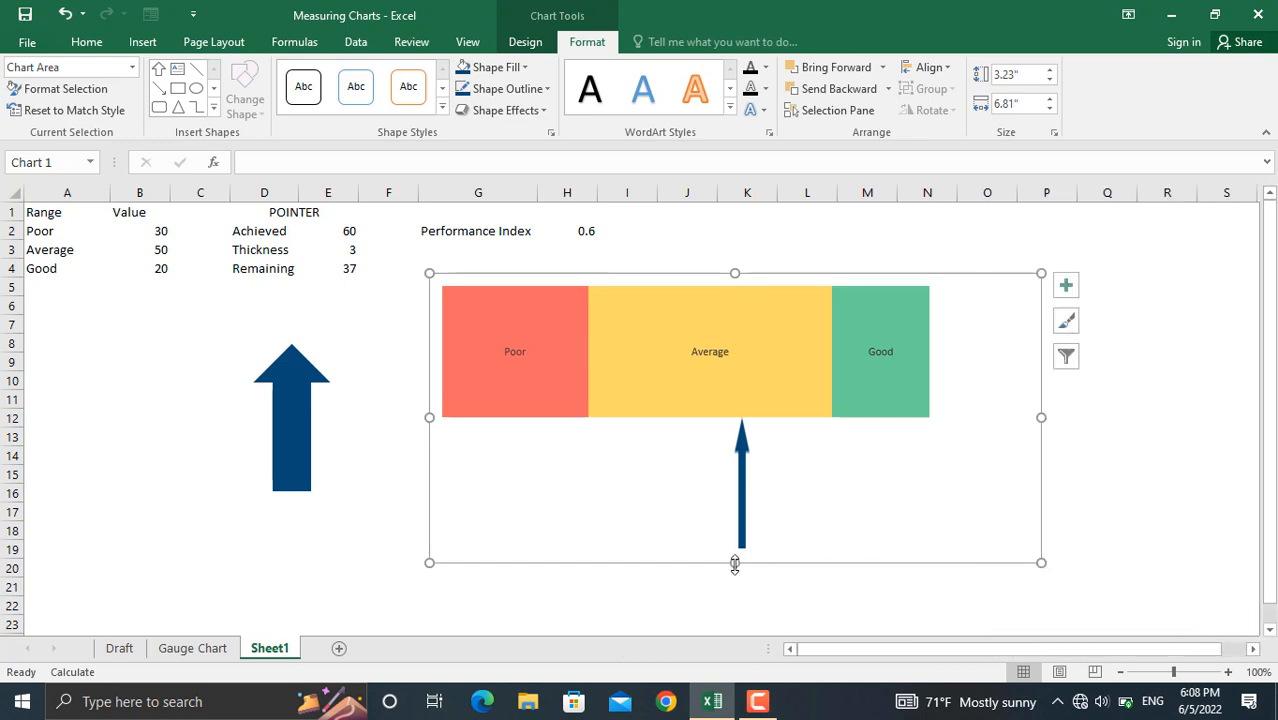
Reduce the chart's height to about 2.42", shift the chart slightly down and right on the sheet, and deselect it
left_click_drag(735, 565, 735, 489)
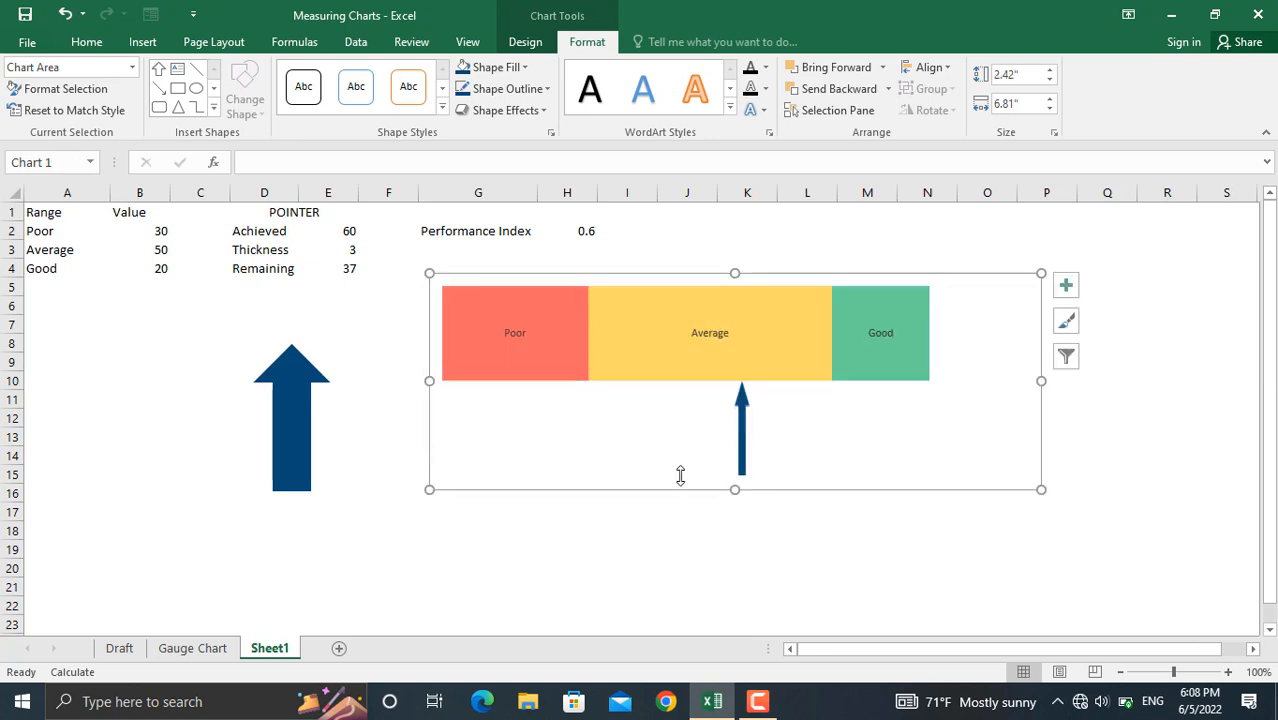
left_click(567, 343)
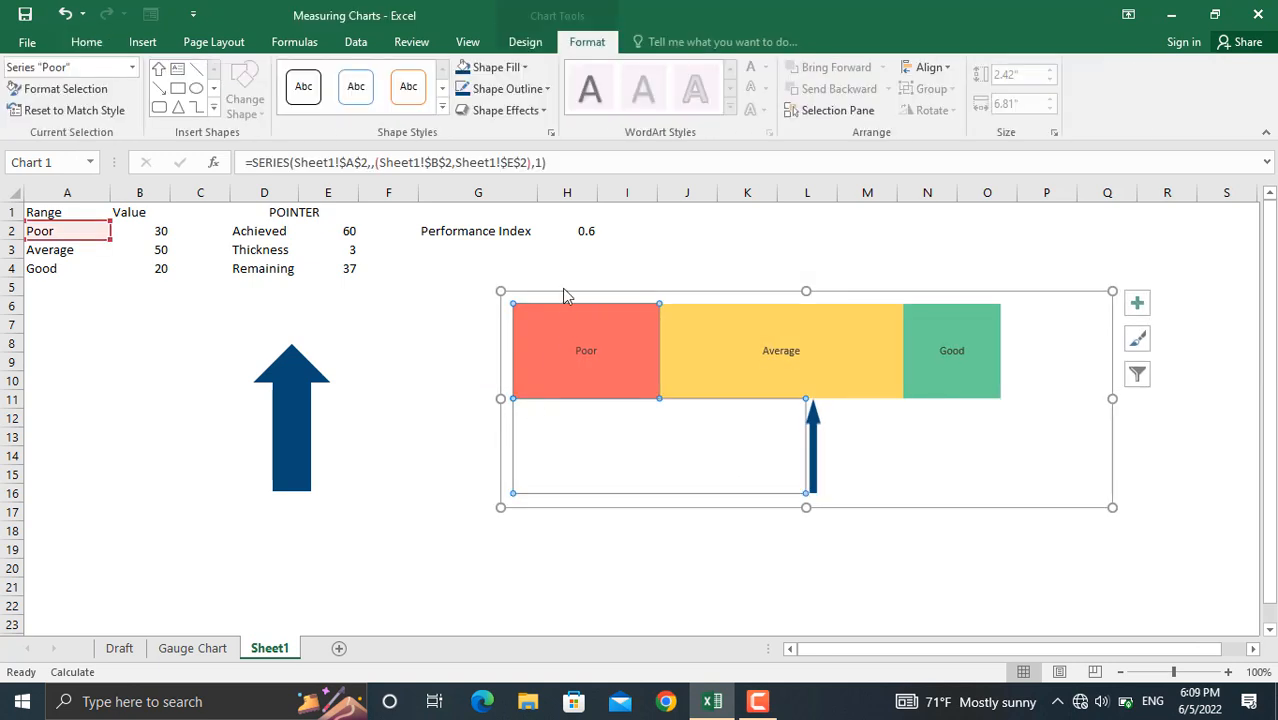
left_click(587, 229)
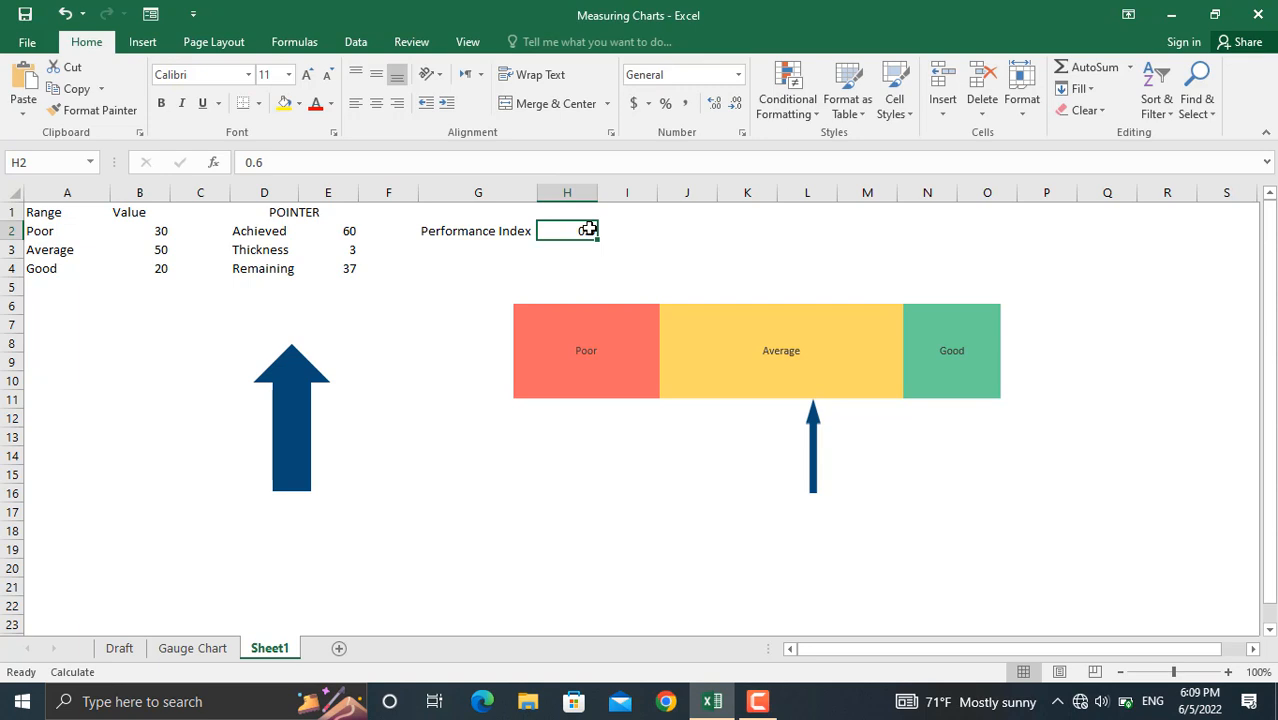
Examine the Project Overall Status cell on the Gauge Chart sheet and the Performance Index formula on the Draft sheet
left_click(193, 650)
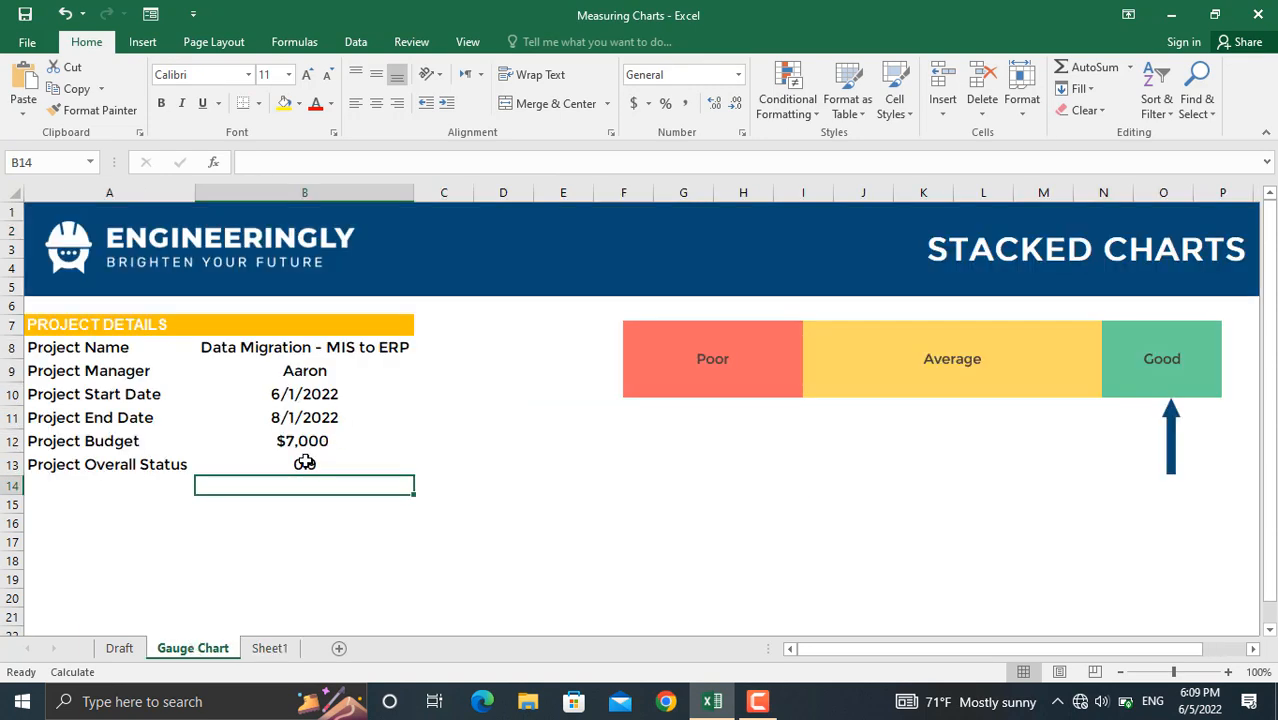
left_click(305, 462)
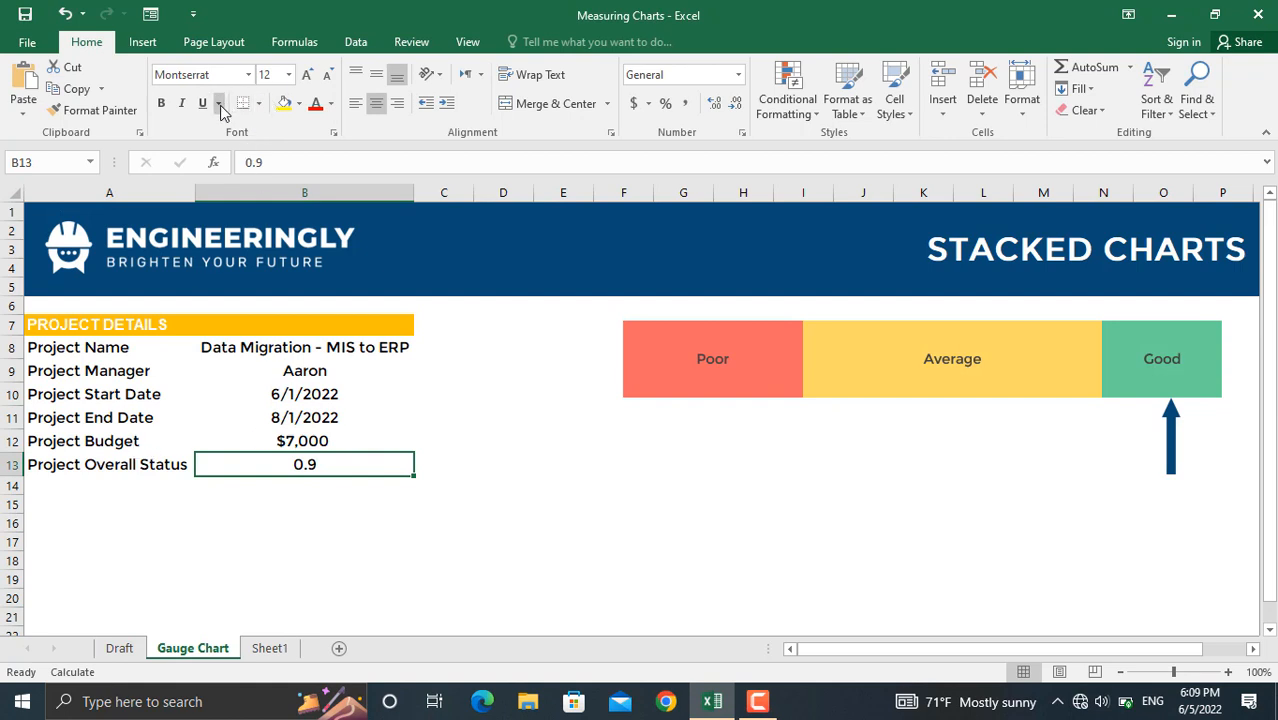
left_click(147, 560)
left_click(133, 655)
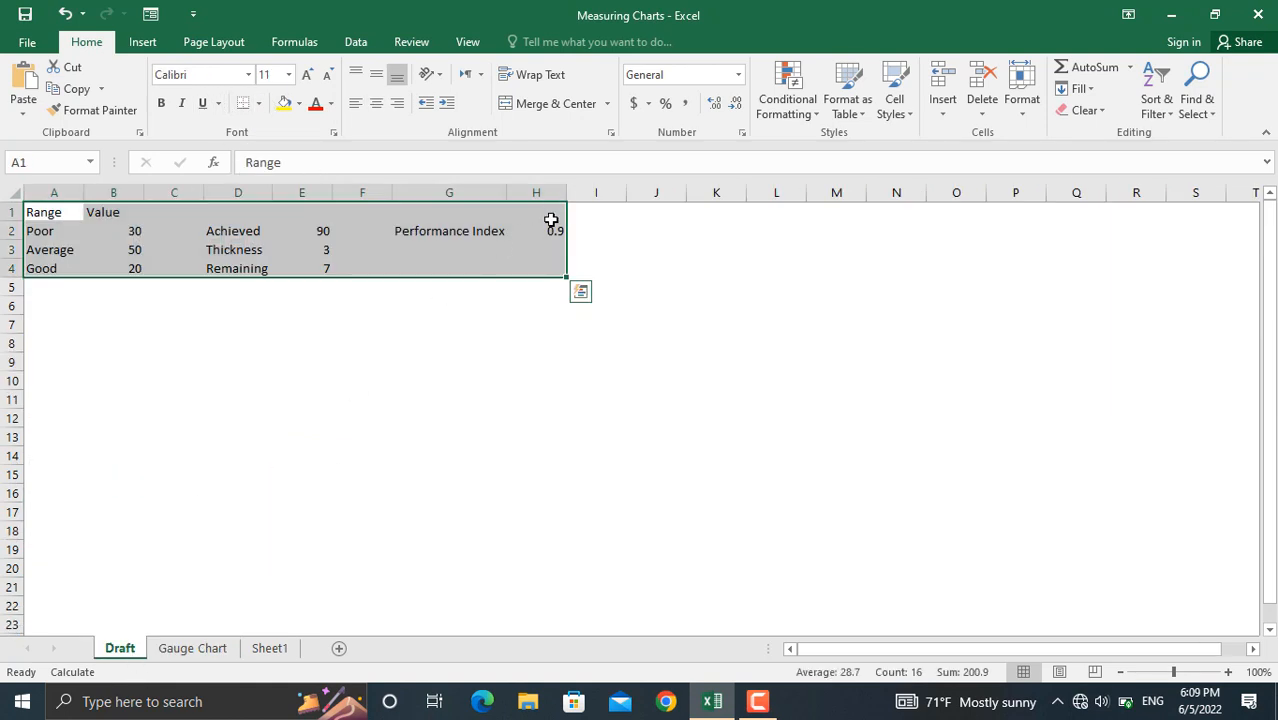
left_click(548, 229)
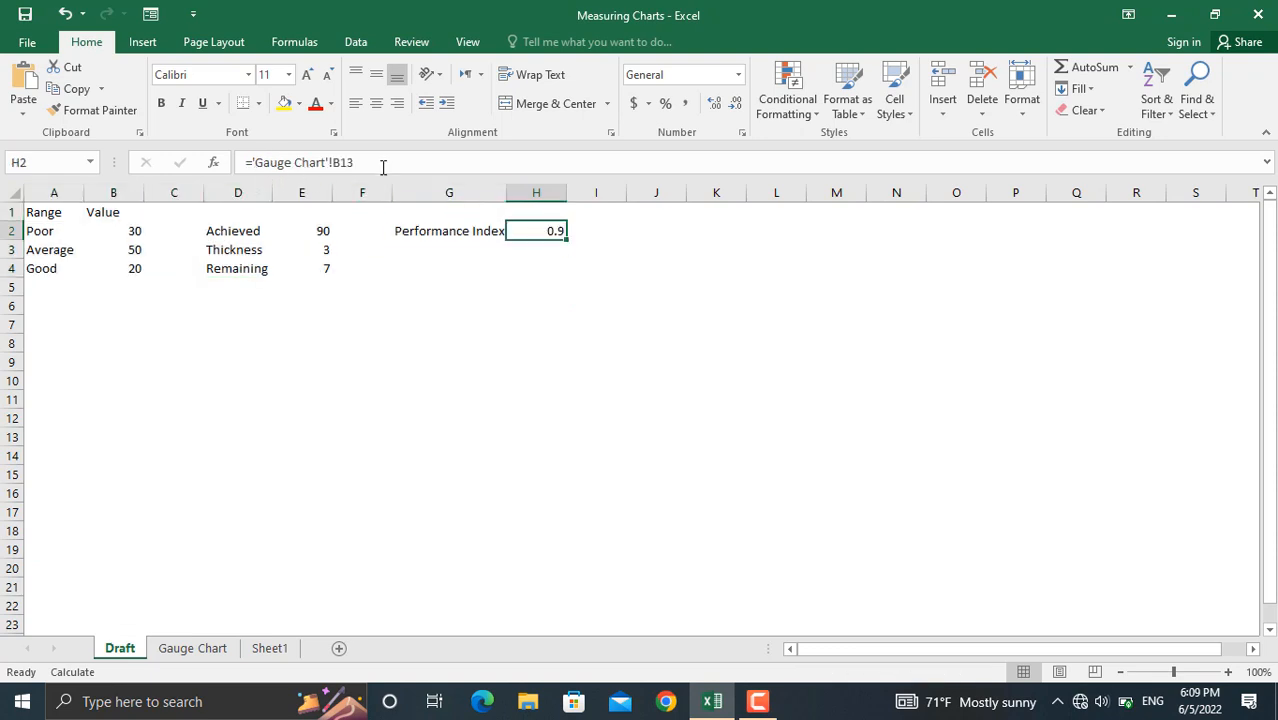
Set the Performance Index in cell H2 of Sheet1 to 0.8
left_click(271, 650)
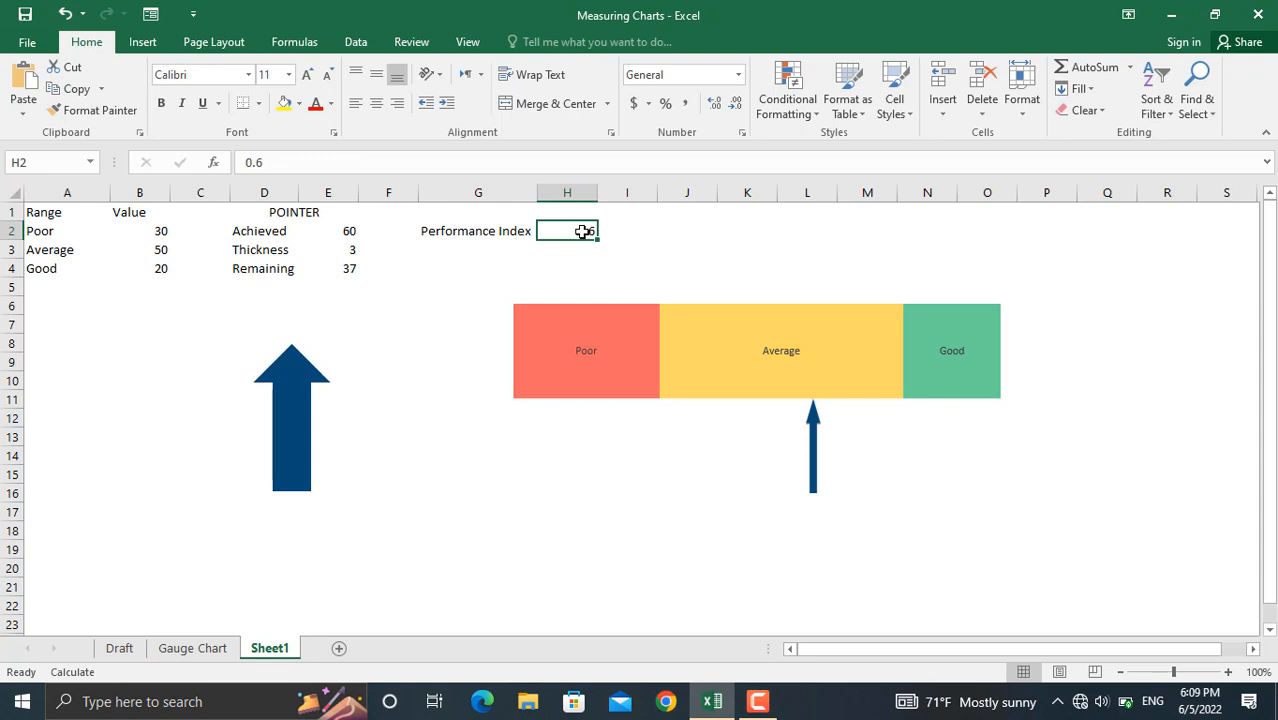
type("0.")
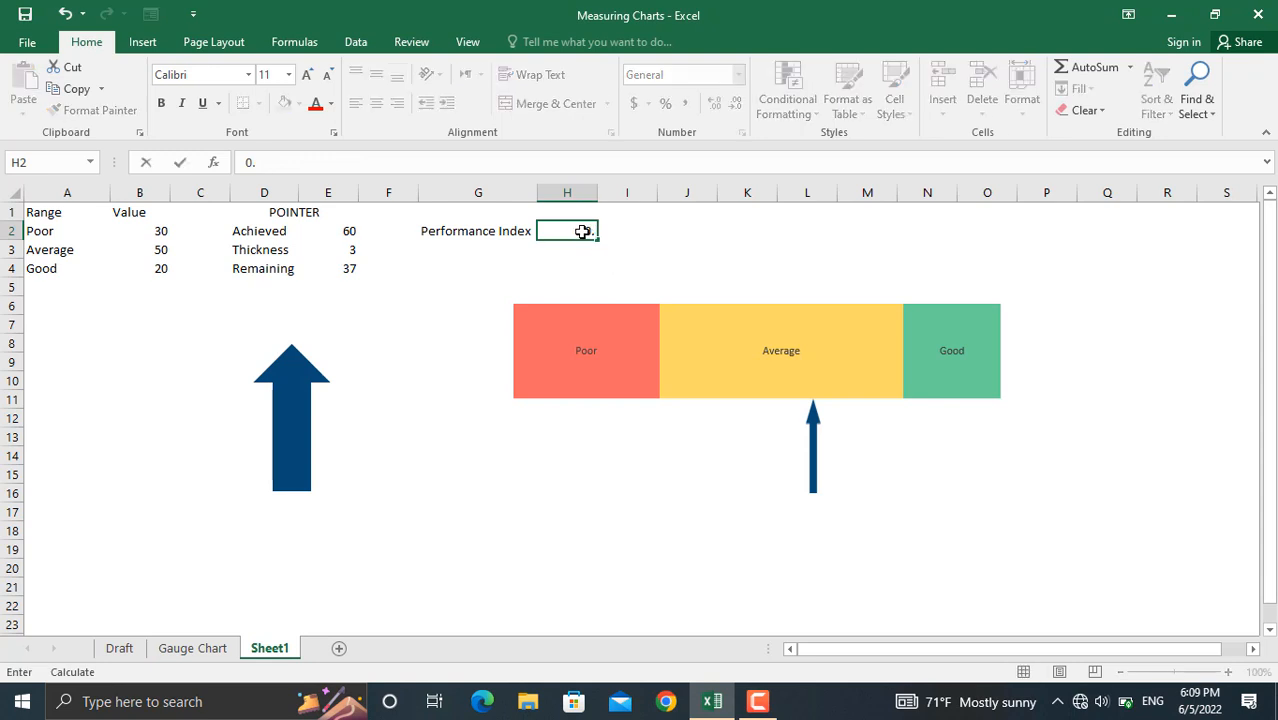
key("Return")
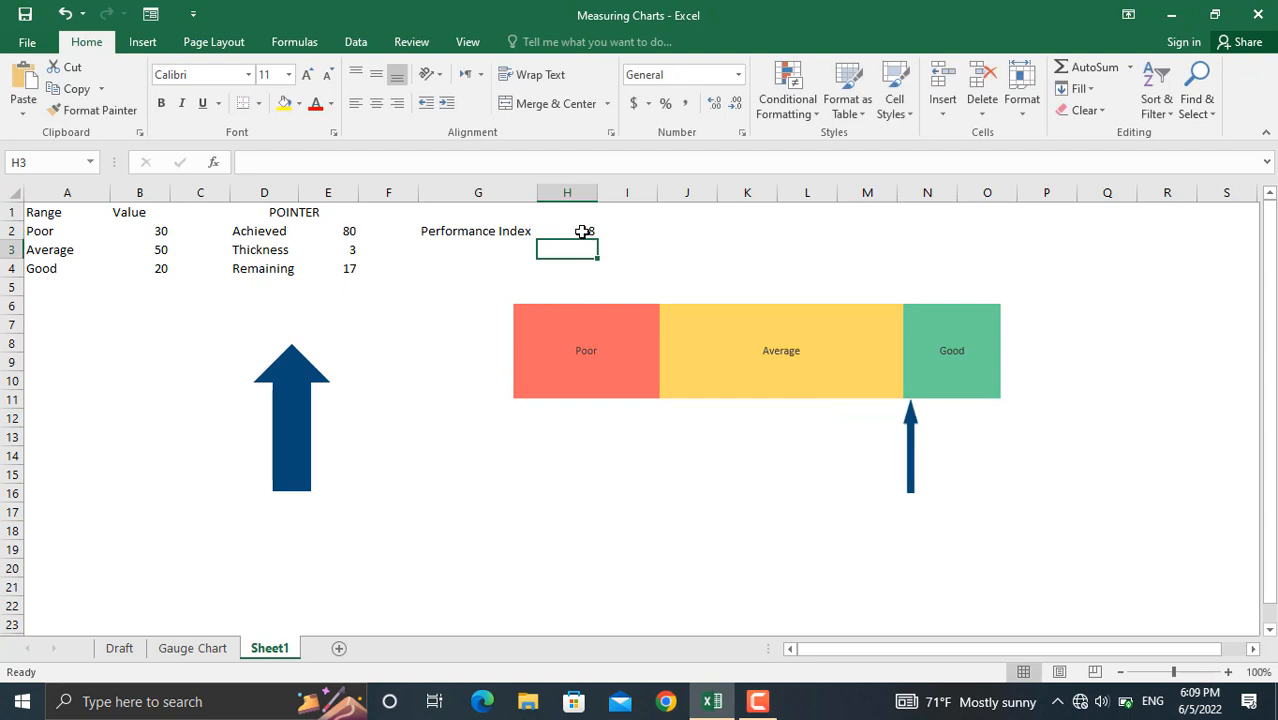